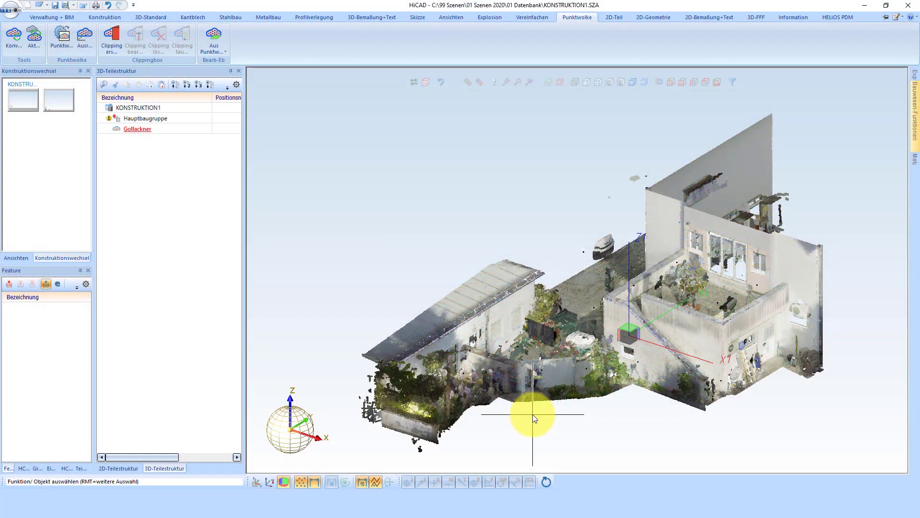
Step: Create a clipping box and pull its front and left faces in toward the house
{"action": "scroll", "coordinate": [670, 327], "scroll_direction": "up", "scroll_amount": 3}
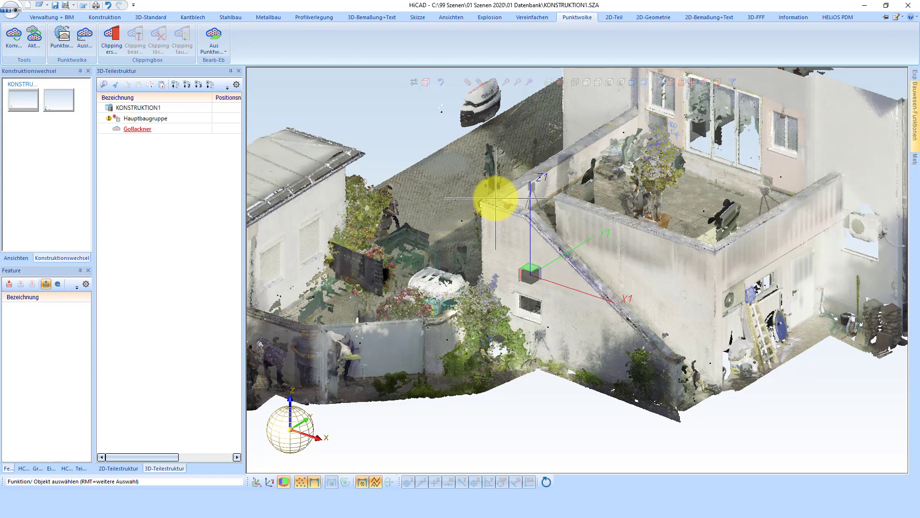
{"action": "scroll", "coordinate": [567, 265], "scroll_direction": "down", "scroll_amount": 2}
{"action": "scroll", "coordinate": [573, 297], "scroll_direction": "down", "scroll_amount": 3}
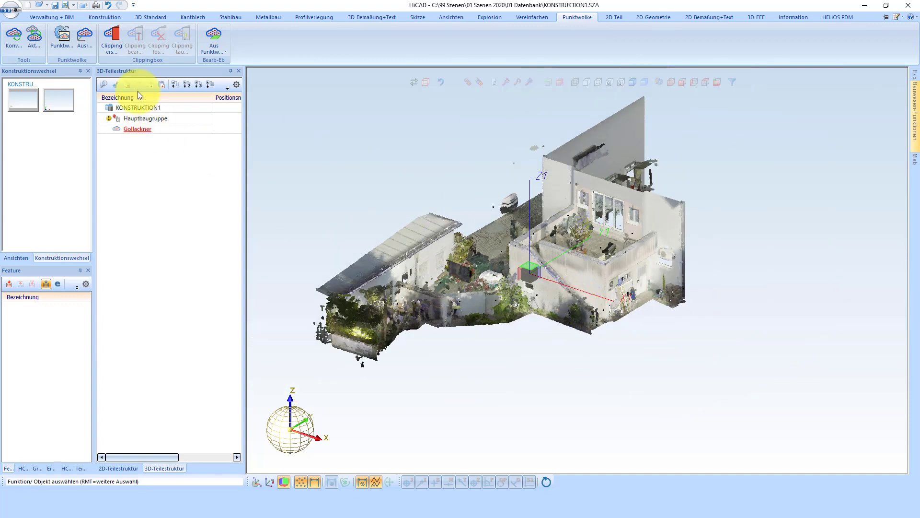
{"action": "left_click", "coordinate": [116, 36]}
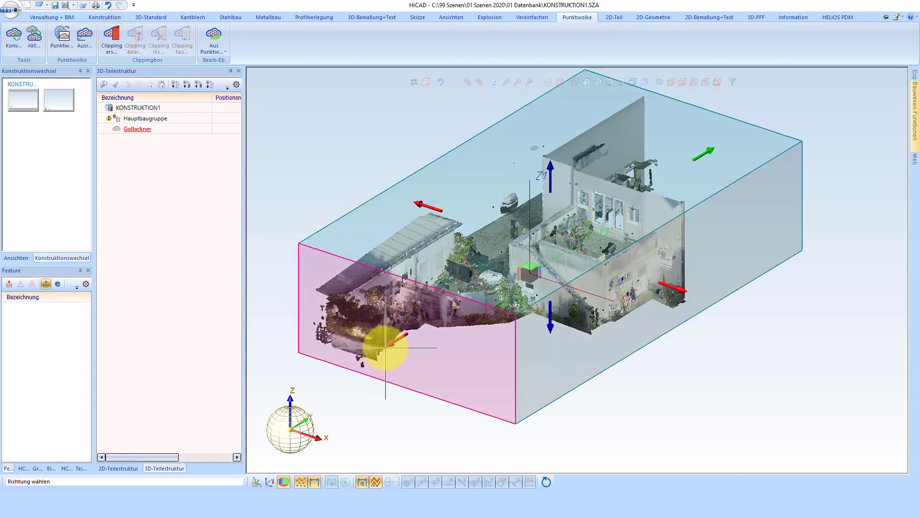
{"action": "left_click", "coordinate": [389, 347]}
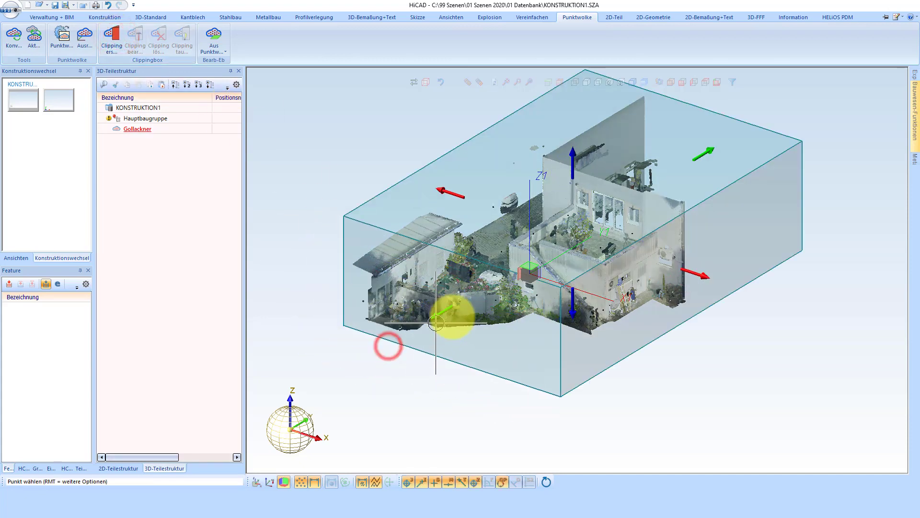
{"action": "left_click", "coordinate": [509, 298]}
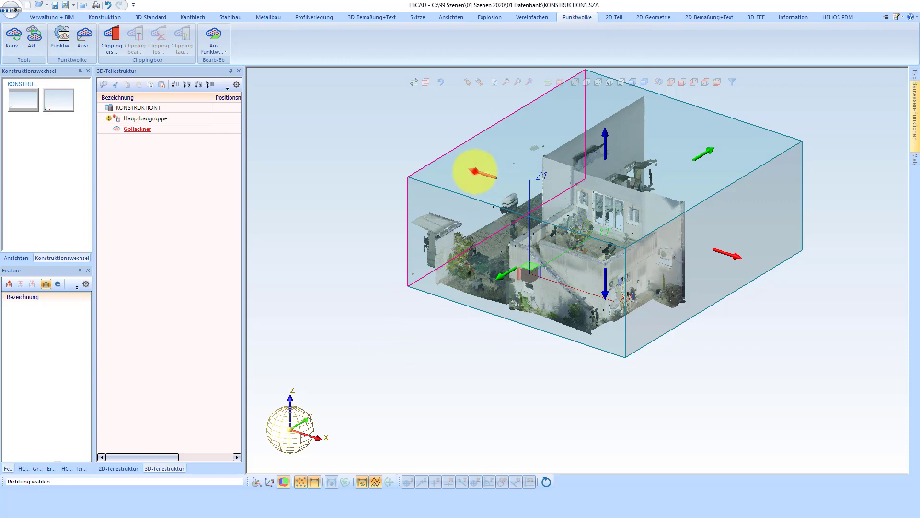
{"action": "left_click", "coordinate": [475, 171]}
{"action": "left_click", "coordinate": [552, 199]}
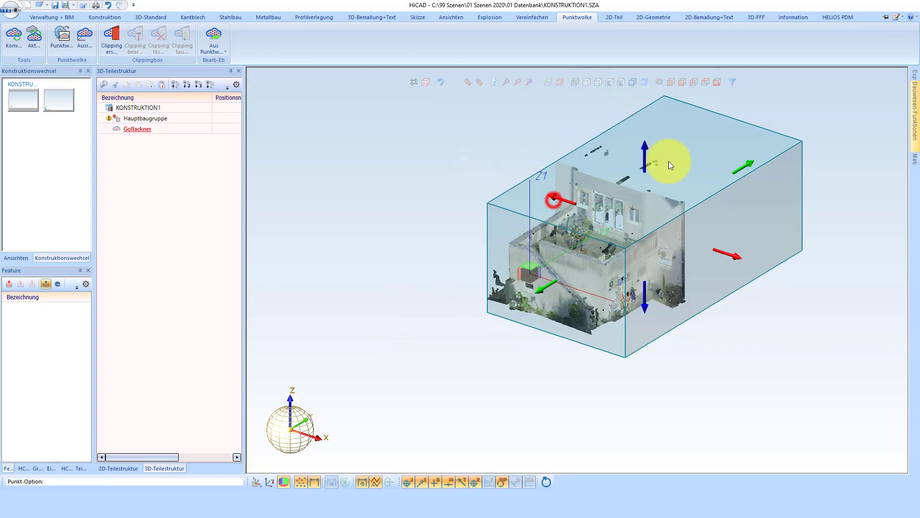
Step: Bring the clipping box's top and back faces close to the house and apply it
{"action": "left_click", "coordinate": [744, 170]}
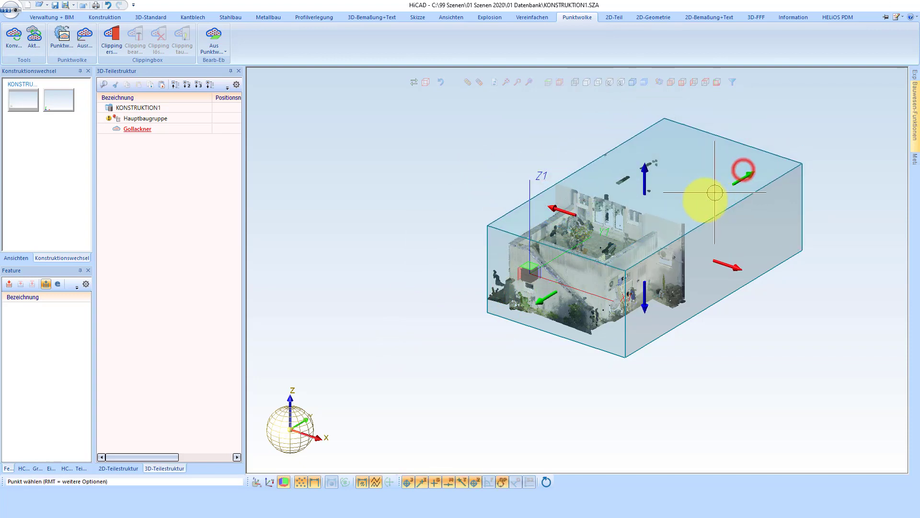
{"action": "left_click", "coordinate": [703, 165]}
{"action": "left_click", "coordinate": [743, 163]}
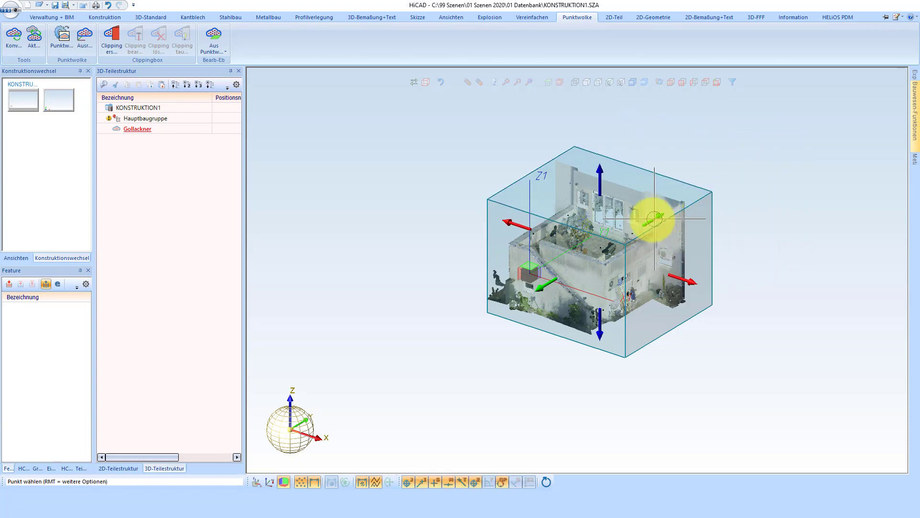
{"action": "left_click", "coordinate": [652, 219]}
{"action": "middle_click_drag", "start_coordinate": [668, 249], "coordinate": [570, 256]}
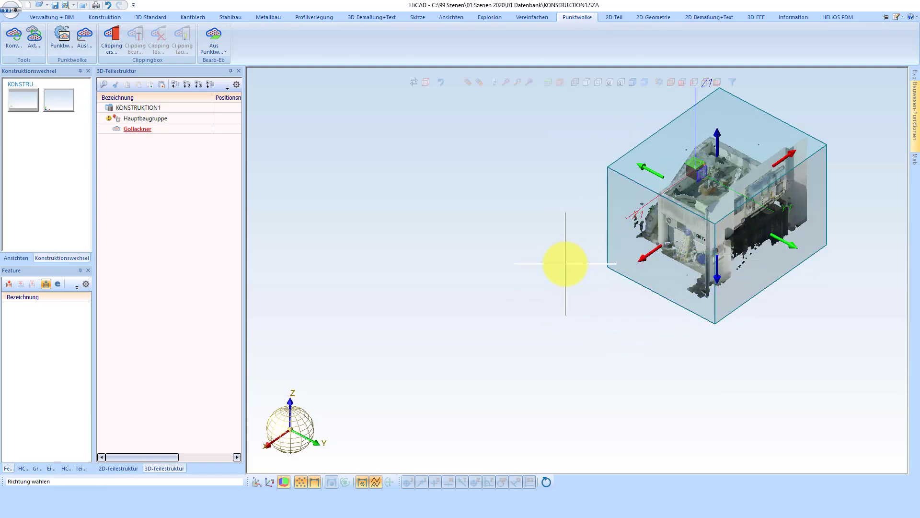
{"action": "middle_click", "coordinate": [530, 259]}
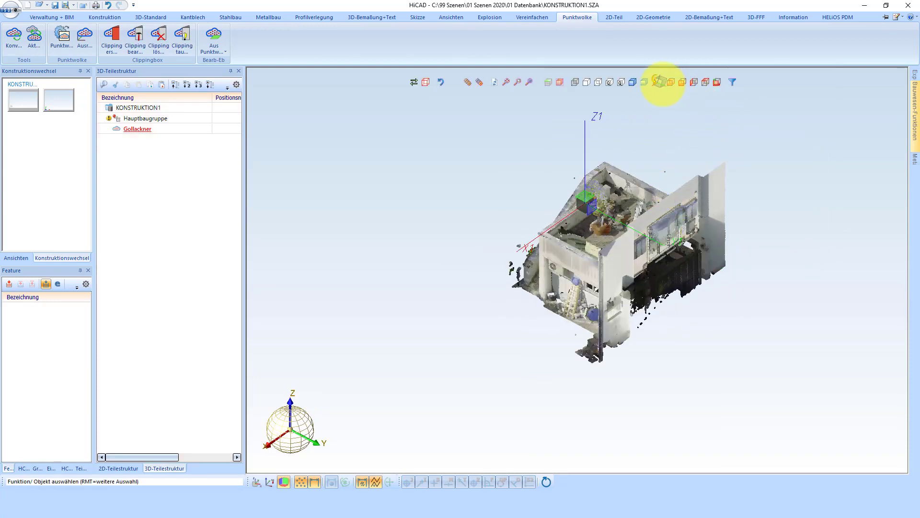
Step: Show the clipped house in an oblique front view with the outdoor stair wall toward the viewer
{"action": "left_click", "coordinate": [670, 84]}
{"action": "mouse_move", "coordinate": [526, 259]}
{"action": "middle_mouse_down"}
{"action": "mouse_move", "coordinate": [432, 370]}
{"action": "mouse_move", "coordinate": [581, 240]}
{"action": "mouse_move", "coordinate": [428, 270]}
{"action": "middle_mouse_up"}
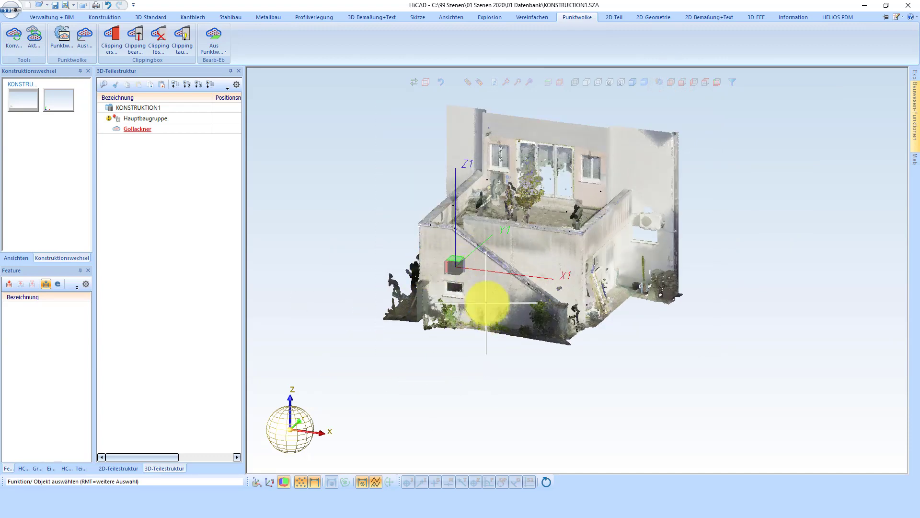
{"action": "scroll", "coordinate": [403, 232], "scroll_direction": "up", "scroll_amount": 2}
{"action": "scroll", "coordinate": [514, 239], "scroll_direction": "up", "scroll_amount": 3}
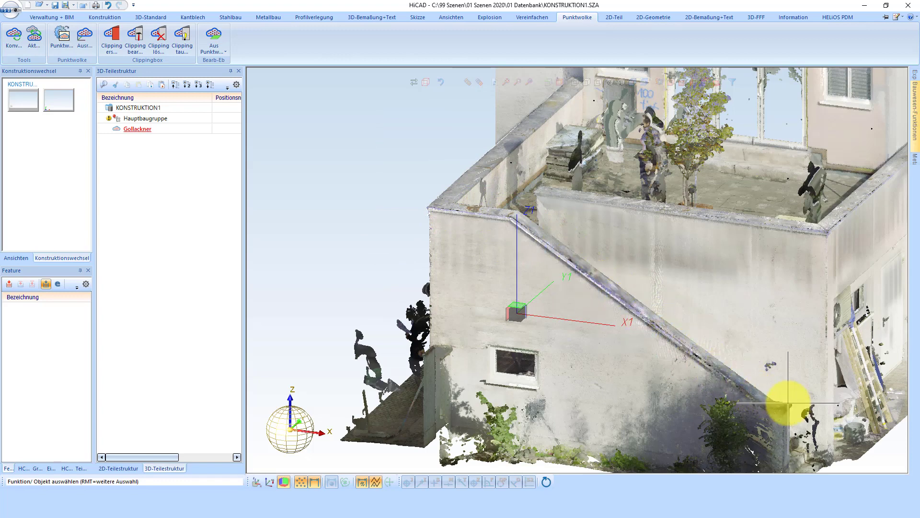
{"action": "scroll", "coordinate": [572, 192], "scroll_direction": "down", "scroll_amount": 2}
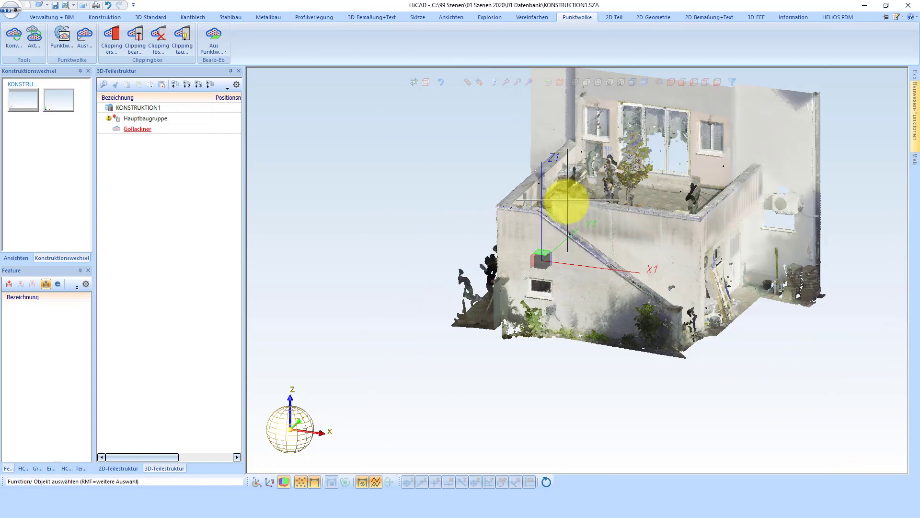
Step: Fit a 3D working plane to the stair wall from the point cloud and reorient its axes
{"action": "left_click", "coordinate": [548, 86]}
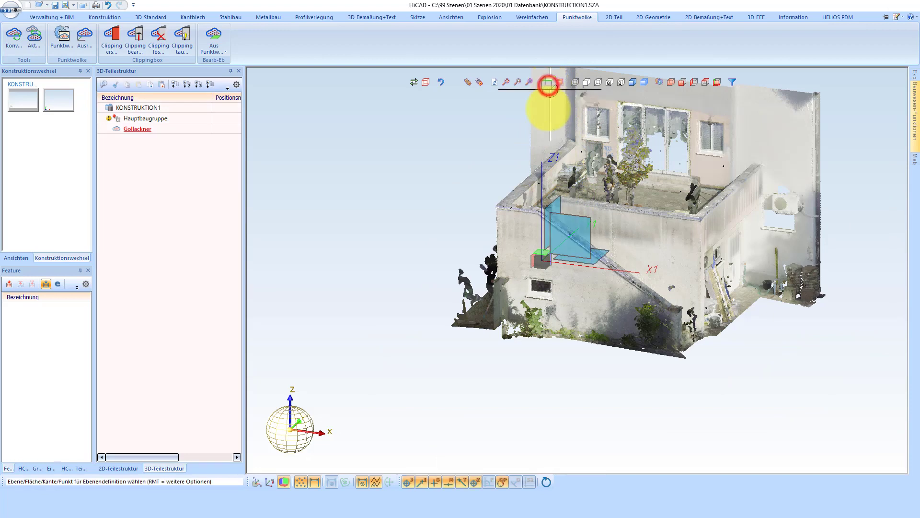
{"action": "right_click", "coordinate": [513, 230]}
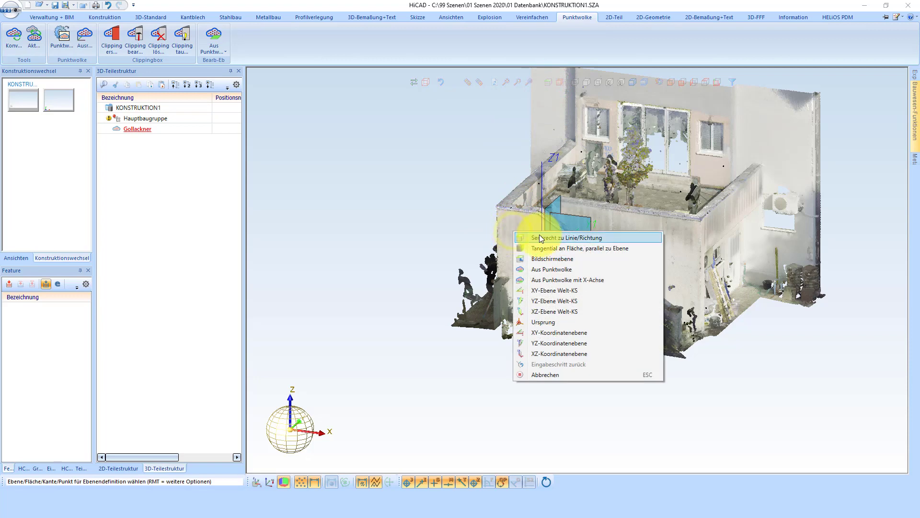
{"action": "left_click", "coordinate": [550, 269]}
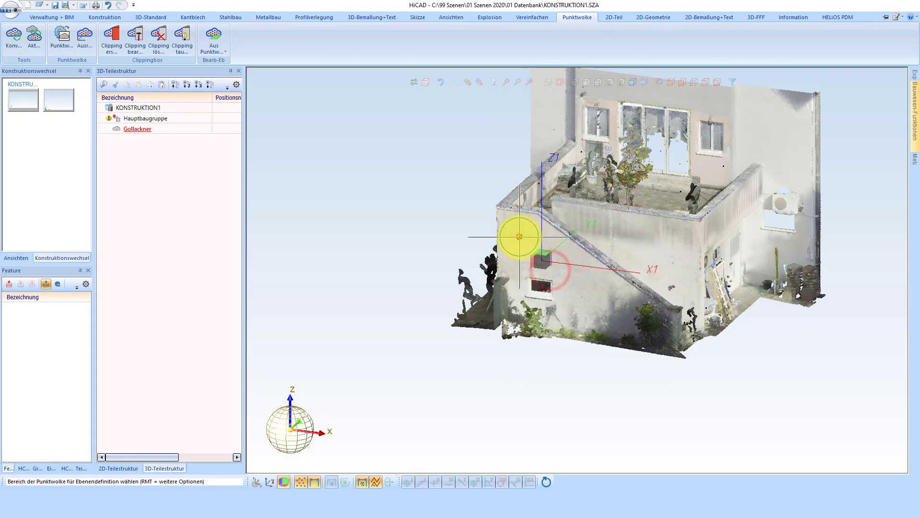
{"action": "scroll", "coordinate": [520, 236], "scroll_direction": "up", "scroll_amount": 2}
{"action": "scroll", "coordinate": [520, 236], "scroll_direction": "up", "scroll_amount": 1}
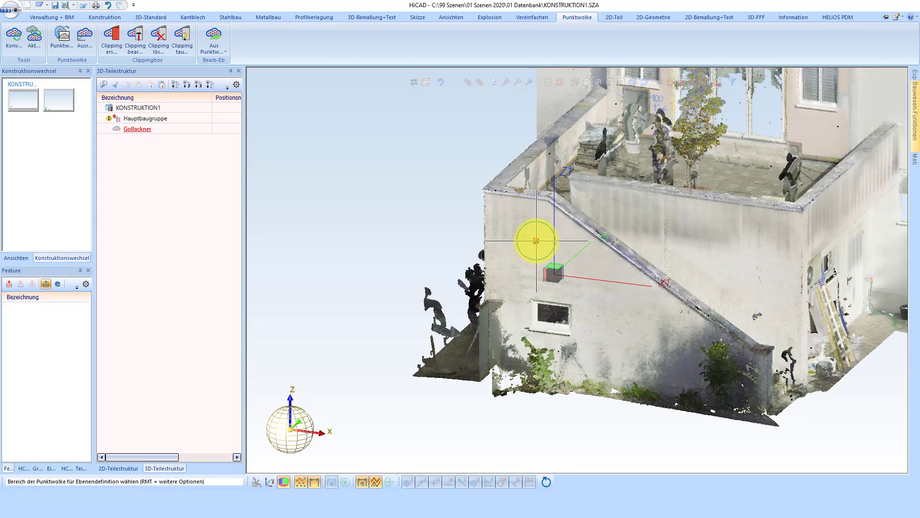
{"action": "scroll", "coordinate": [535, 241], "scroll_direction": "down", "scroll_amount": 1}
{"action": "scroll", "coordinate": [535, 242], "scroll_direction": "down", "scroll_amount": 1}
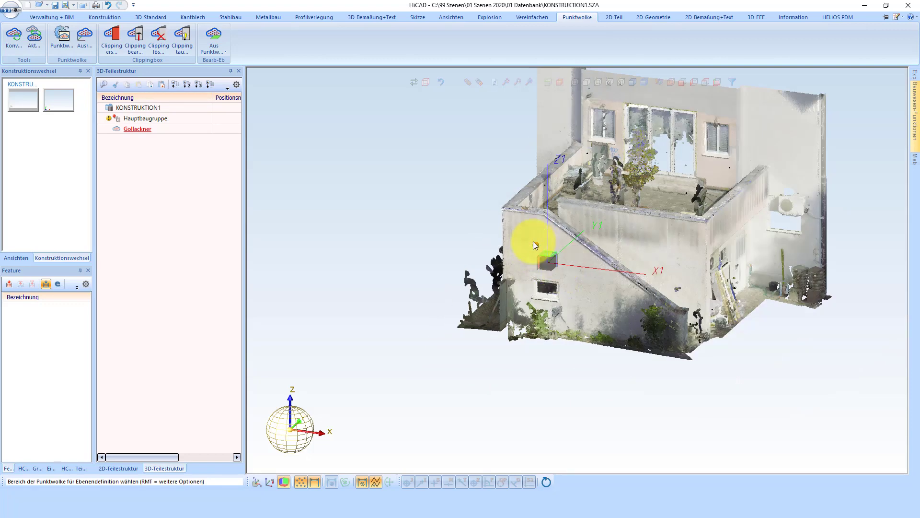
{"action": "left_click", "coordinate": [533, 241]}
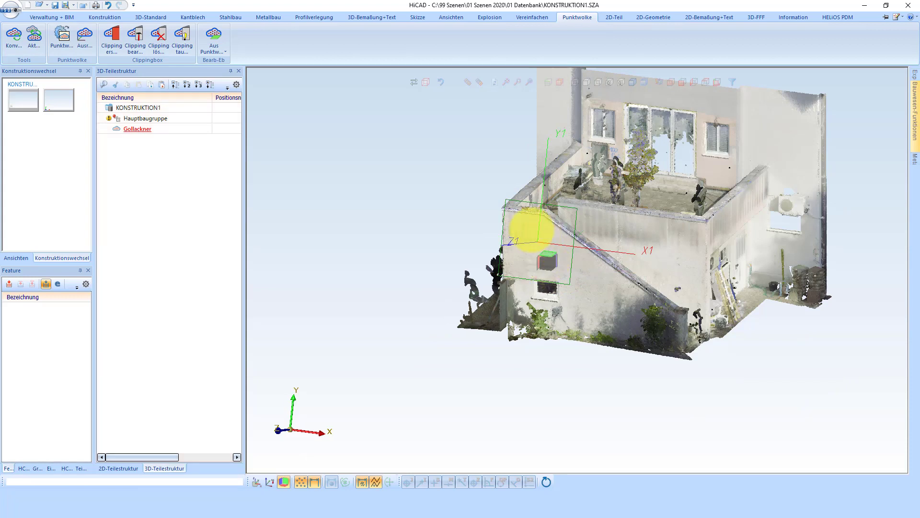
{"action": "right_click", "coordinate": [565, 284]}
{"action": "left_click", "coordinate": [620, 301]}
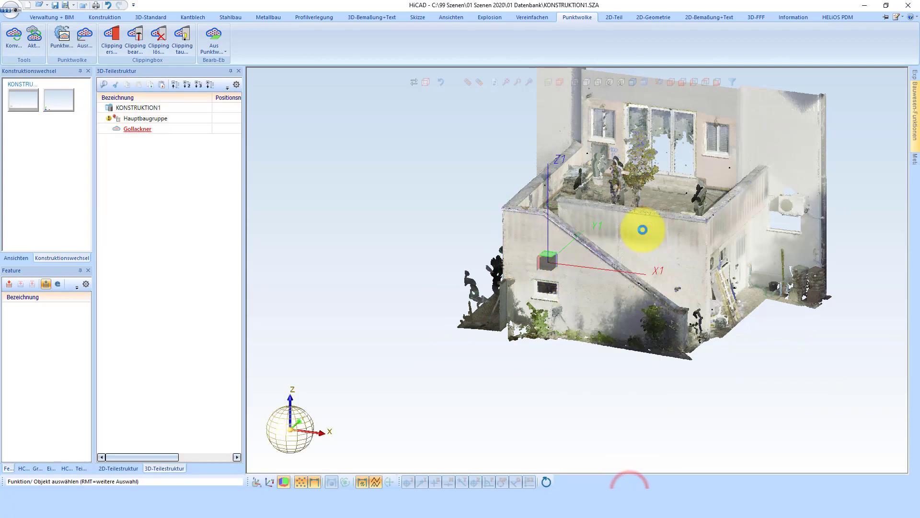
Step: Define another working plane from the point cloud on the same wall area
{"action": "left_click", "coordinate": [547, 83]}
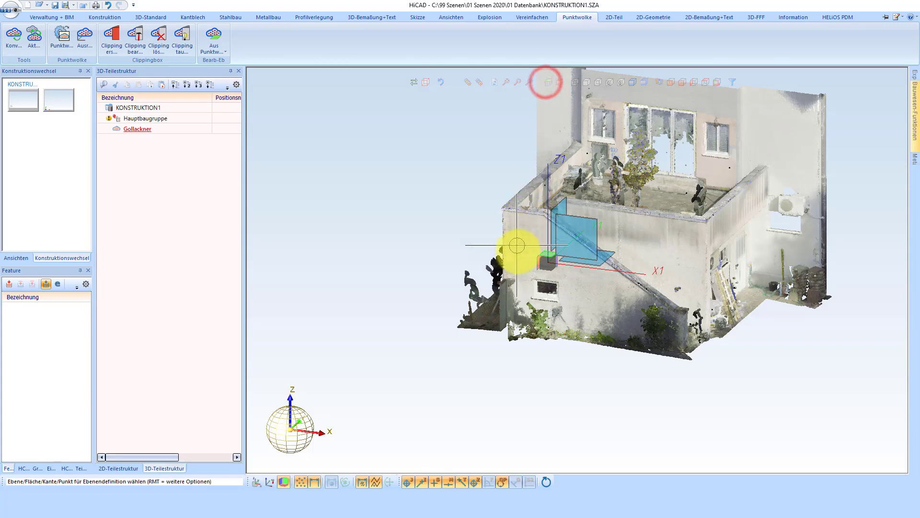
{"action": "right_click", "coordinate": [527, 244]}
{"action": "left_click", "coordinate": [549, 294]}
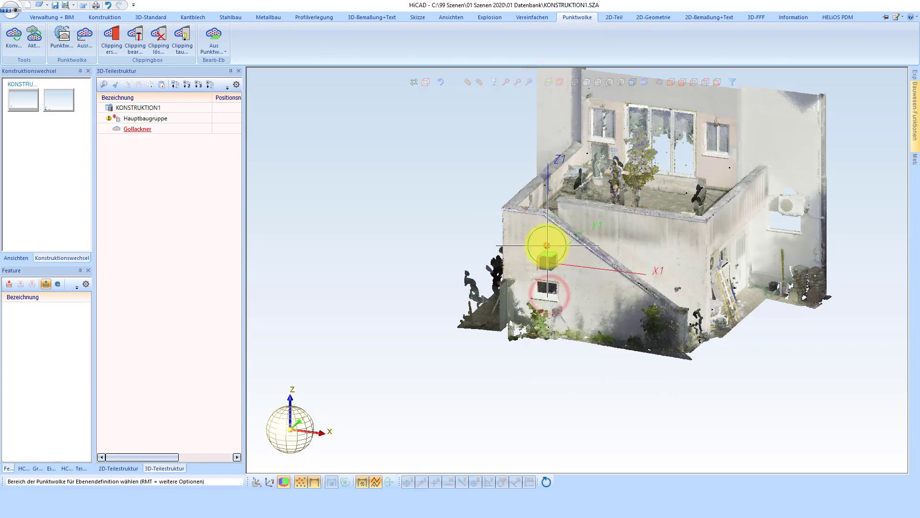
{"action": "left_click", "coordinate": [540, 248]}
{"action": "middle_click", "coordinate": [539, 249]}
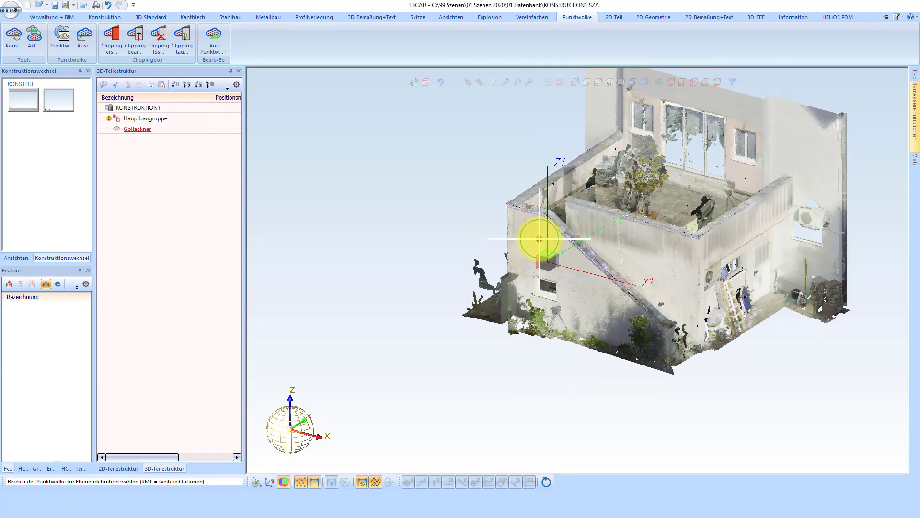
{"action": "left_click", "coordinate": [536, 247]}
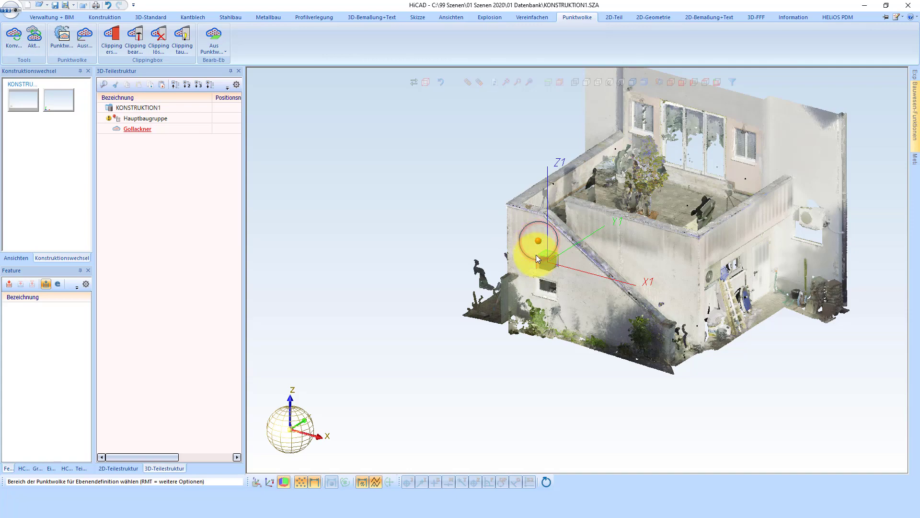
Step: Delete all working planes and fit a fresh one from the point cloud to the stair parapet
{"action": "mouse_move", "coordinate": [570, 242]}
{"action": "middle_mouse_down"}
{"action": "mouse_move", "coordinate": [529, 240]}
{"action": "mouse_move", "coordinate": [497, 222]}
{"action": "mouse_move", "coordinate": [590, 256]}
{"action": "middle_mouse_up"}
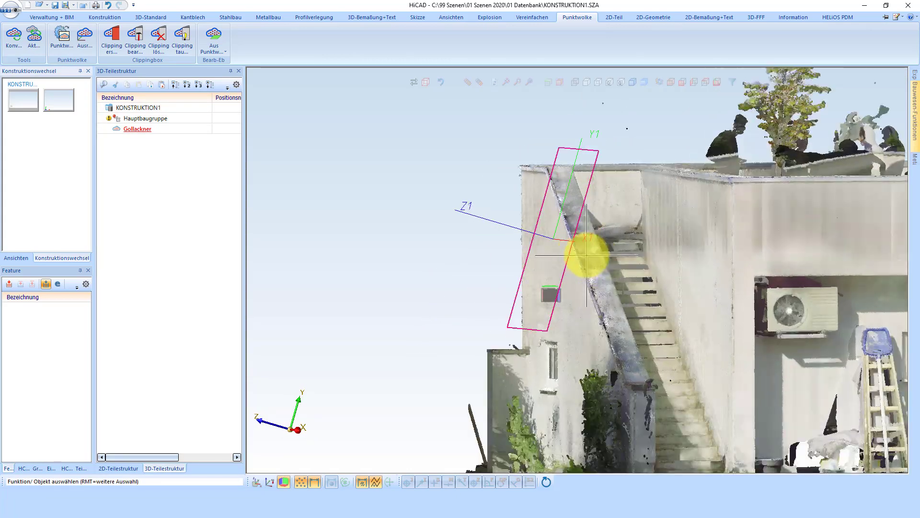
{"action": "right_click", "coordinate": [589, 185]}
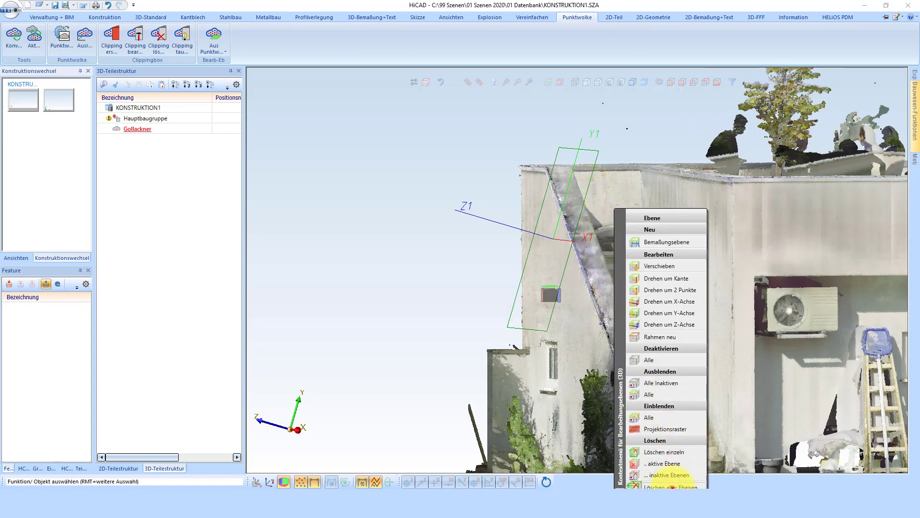
{"action": "left_click", "coordinate": [674, 486]}
{"action": "left_click", "coordinate": [548, 82]}
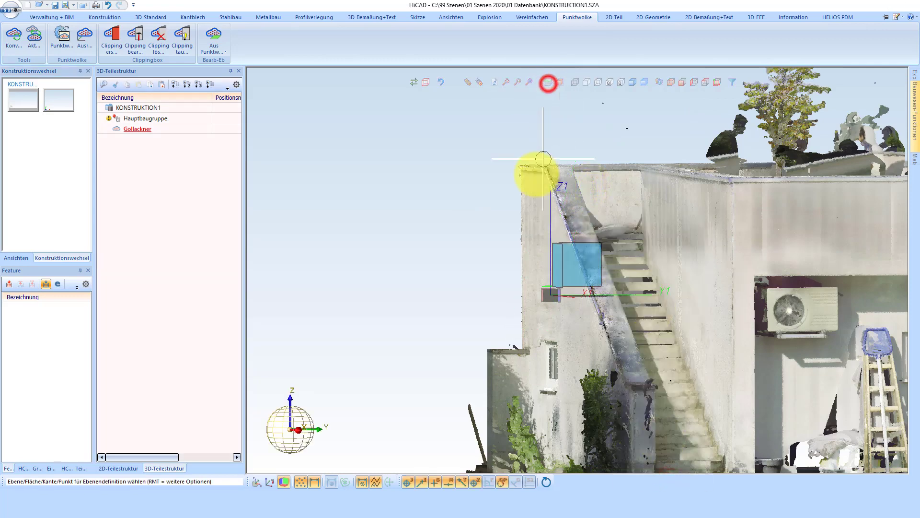
{"action": "right_click", "coordinate": [537, 240]}
{"action": "left_click", "coordinate": [584, 280]}
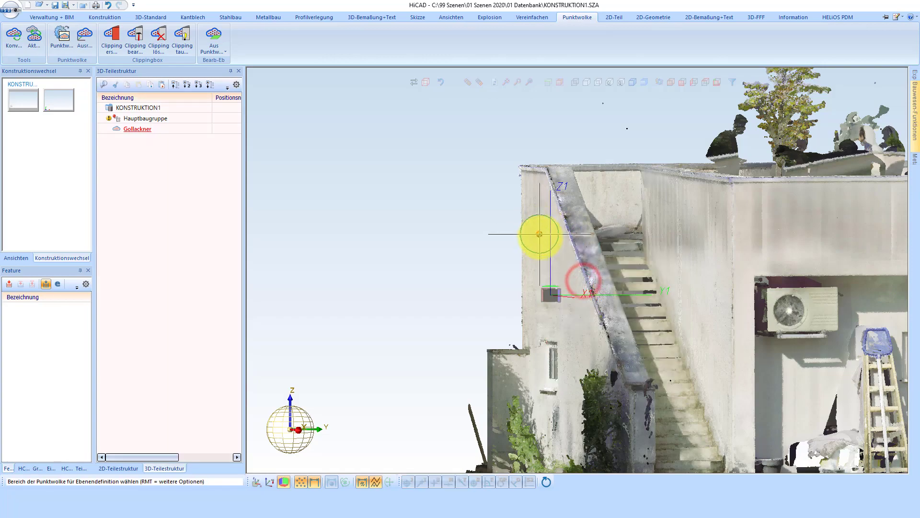
{"action": "left_click", "coordinate": [545, 246]}
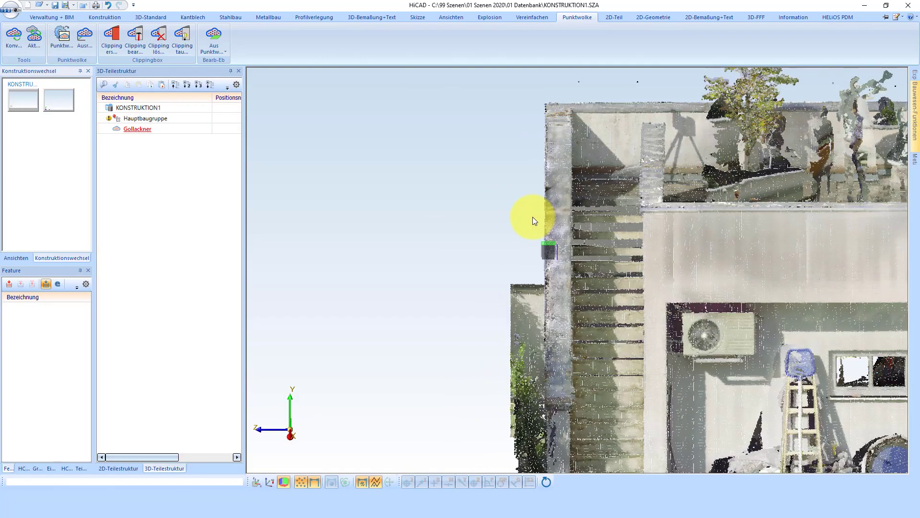
Step: Reposition the working plane against the parapet's side face
{"action": "scroll", "coordinate": [551, 120], "scroll_direction": "up", "scroll_amount": 1}
{"action": "scroll", "coordinate": [553, 129], "scroll_direction": "up", "scroll_amount": 1}
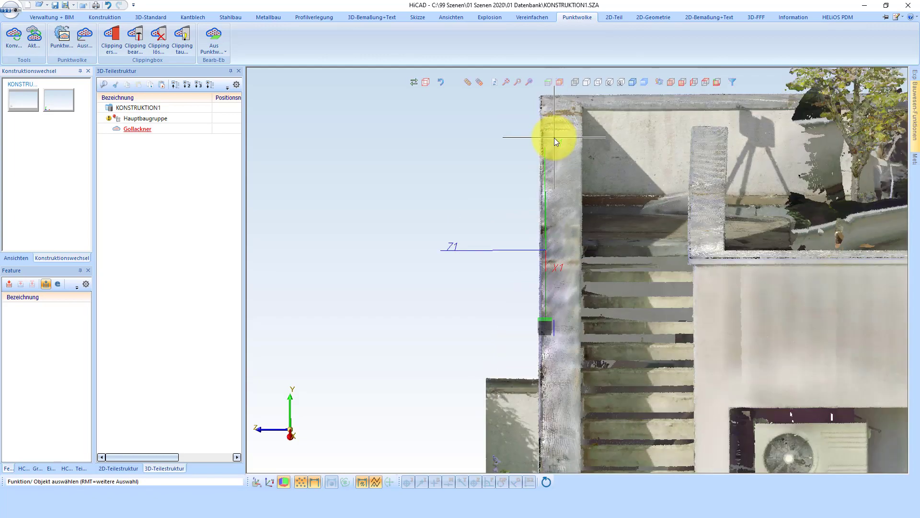
{"action": "mouse_move", "coordinate": [554, 137]}
{"action": "middle_mouse_down"}
{"action": "mouse_move", "coordinate": [595, 150]}
{"action": "mouse_move", "coordinate": [600, 199]}
{"action": "mouse_move", "coordinate": [551, 175]}
{"action": "middle_mouse_up"}
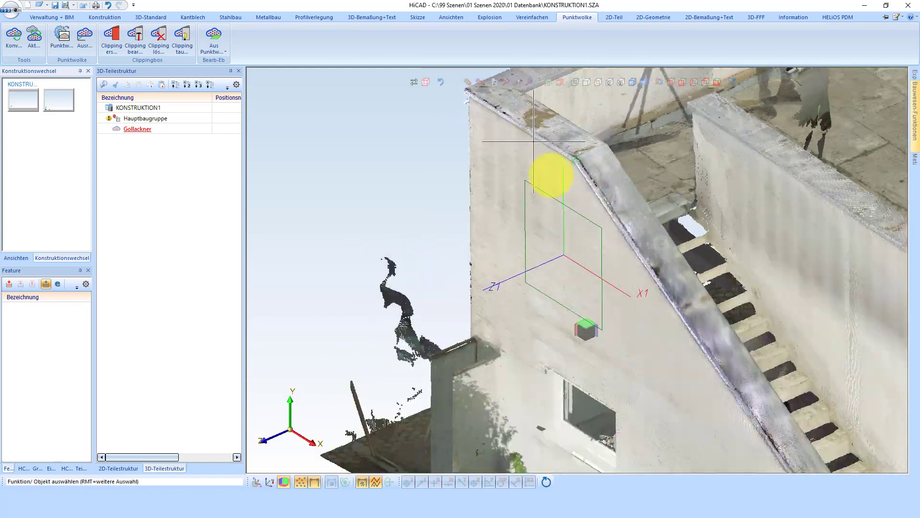
{"action": "scroll", "coordinate": [547, 197], "scroll_direction": "up", "scroll_amount": 1}
{"action": "scroll", "coordinate": [542, 207], "scroll_direction": "down", "scroll_amount": 1}
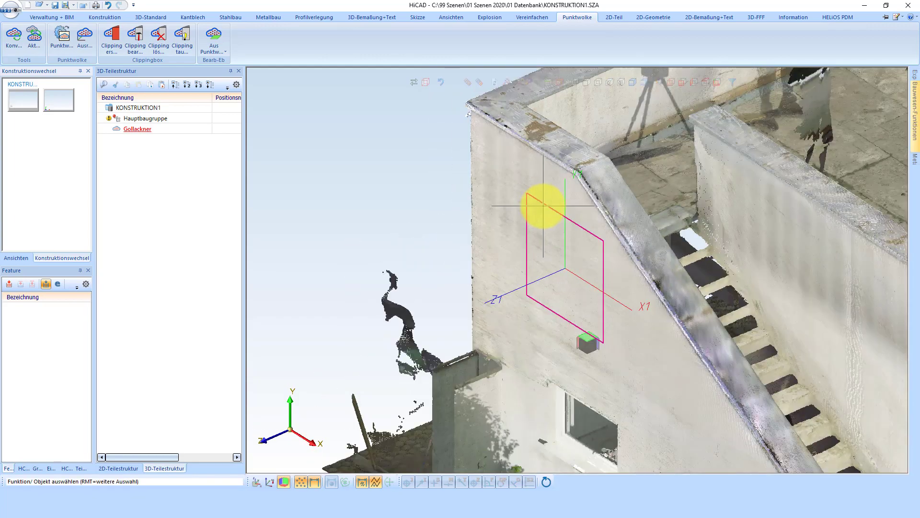
{"action": "left_click", "coordinate": [542, 205]}
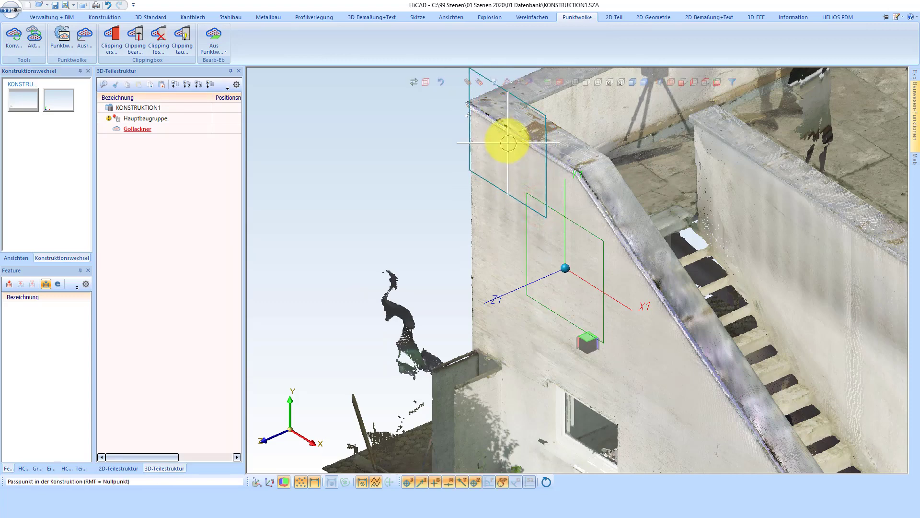
{"action": "scroll", "coordinate": [500, 127], "scroll_direction": "up", "scroll_amount": 1}
{"action": "scroll", "coordinate": [499, 123], "scroll_direction": "up", "scroll_amount": 1}
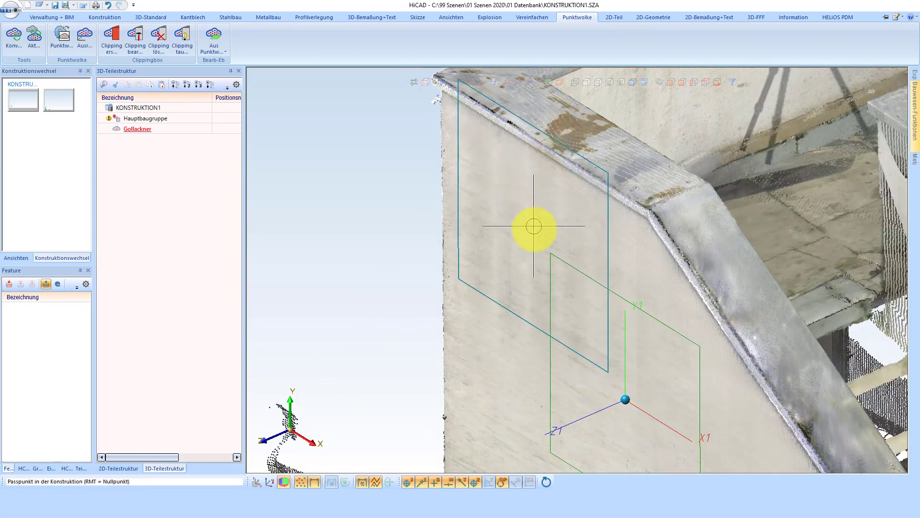
{"action": "scroll", "coordinate": [509, 165], "scroll_direction": "down", "scroll_amount": 2}
{"action": "scroll", "coordinate": [508, 163], "scroll_direction": "up", "scroll_amount": 2}
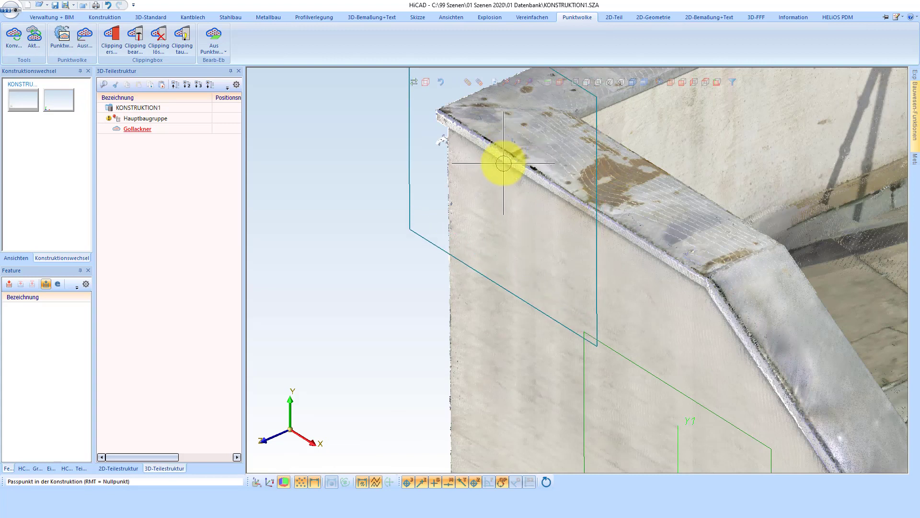
{"action": "left_click", "coordinate": [503, 163]}
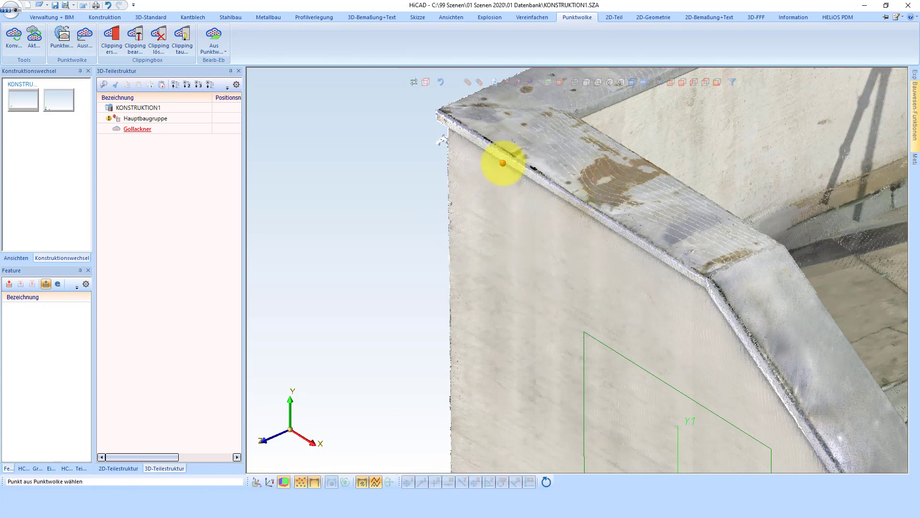
Step: Snap the plane to the parapet's top corner from the point cloud and create a sketch on it
{"action": "left_click", "coordinate": [489, 261]}
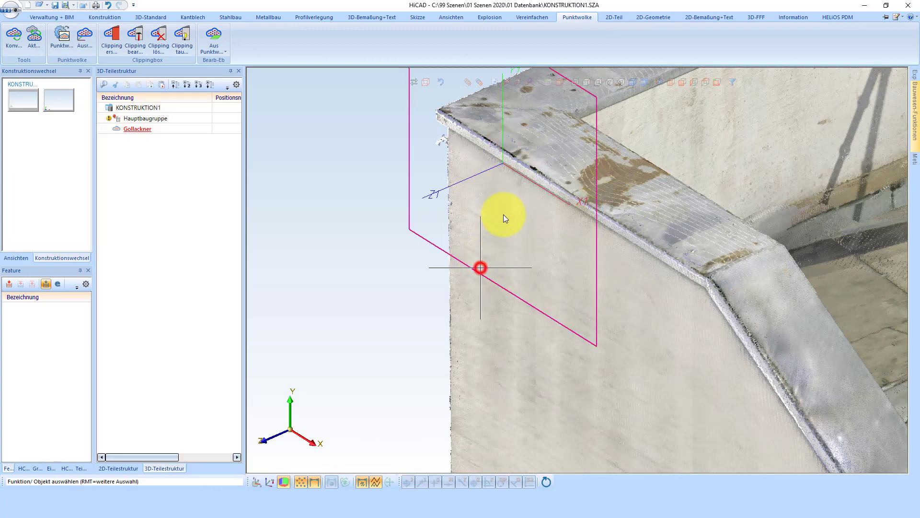
{"action": "left_click", "coordinate": [512, 170]}
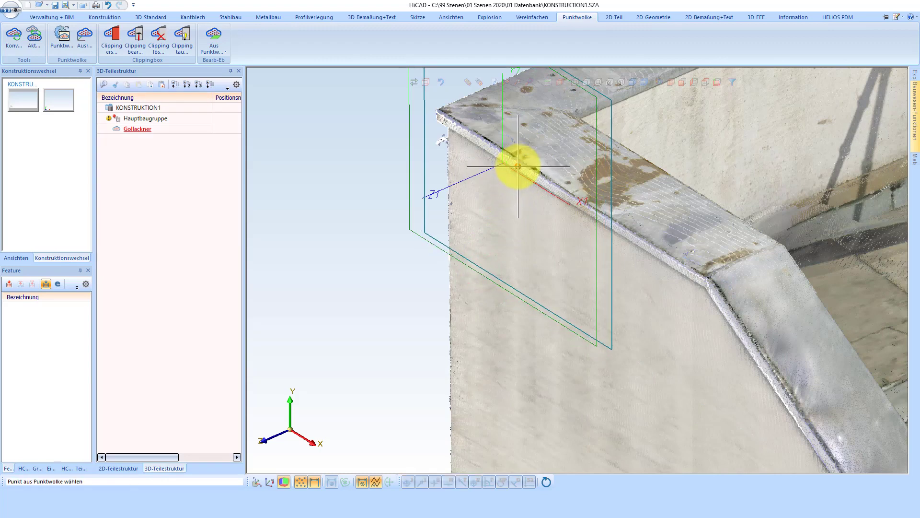
{"action": "left_click", "coordinate": [517, 166]}
{"action": "scroll", "coordinate": [462, 232], "scroll_direction": "down", "scroll_amount": 2}
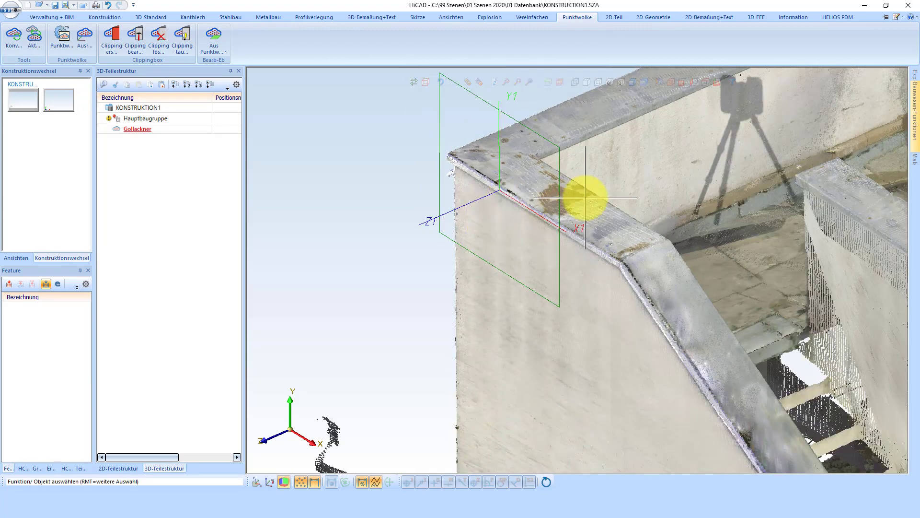
{"action": "left_click", "coordinate": [578, 194]}
{"action": "mouse_move", "coordinate": [574, 195]}
{"action": "middle_mouse_down"}
{"action": "mouse_move", "coordinate": [538, 185]}
{"action": "mouse_move", "coordinate": [576, 225]}
{"action": "middle_mouse_up"}
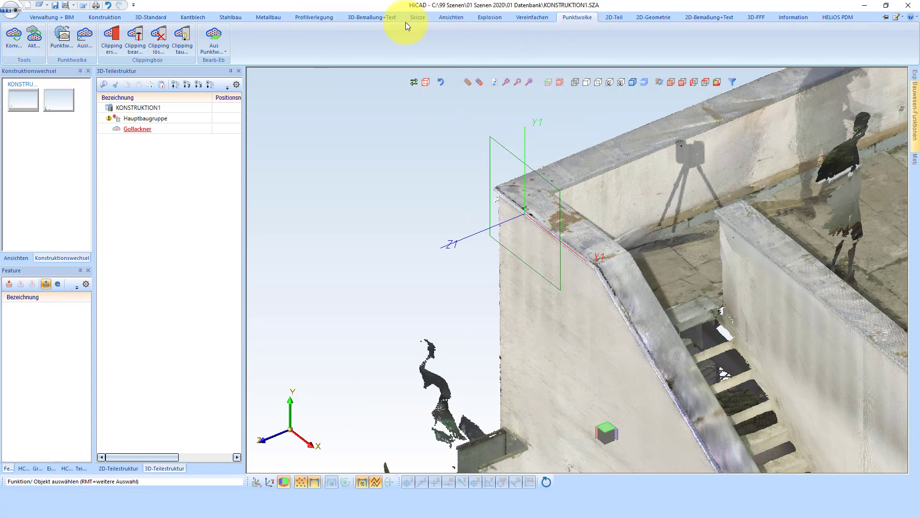
{"action": "left_click", "coordinate": [417, 18]}
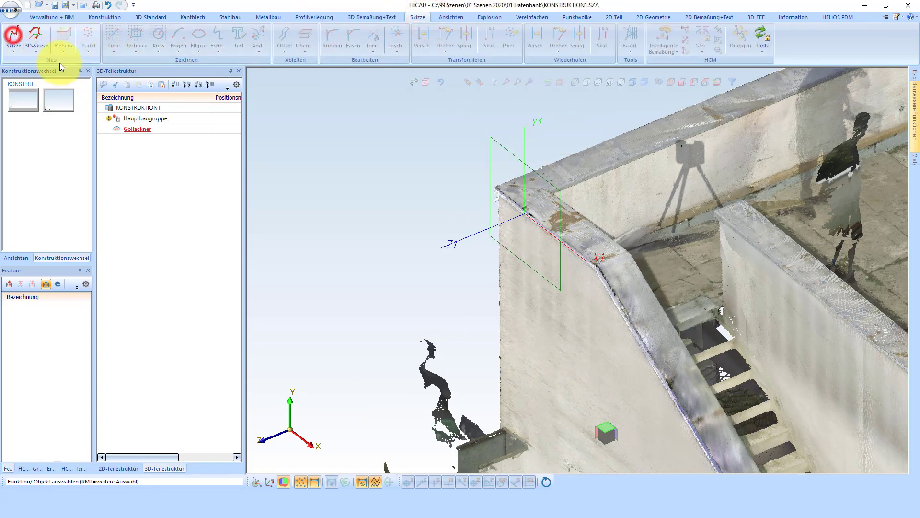
{"action": "left_click", "coordinate": [508, 248]}
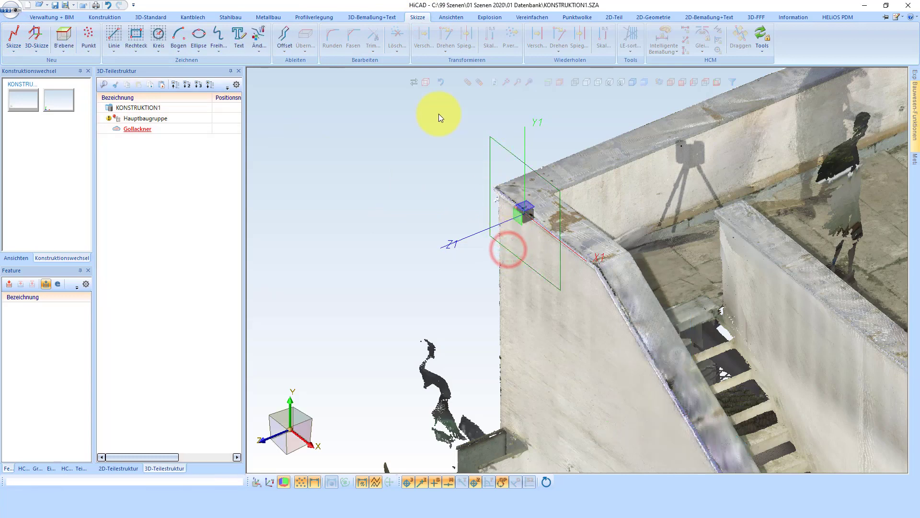
Step: Draw a line along the parapet top from its corner to where it starts sloping
{"action": "left_click", "coordinate": [117, 38]}
{"action": "scroll", "coordinate": [529, 199], "scroll_direction": "up", "scroll_amount": 1}
{"action": "scroll", "coordinate": [517, 194], "scroll_direction": "up", "scroll_amount": 1}
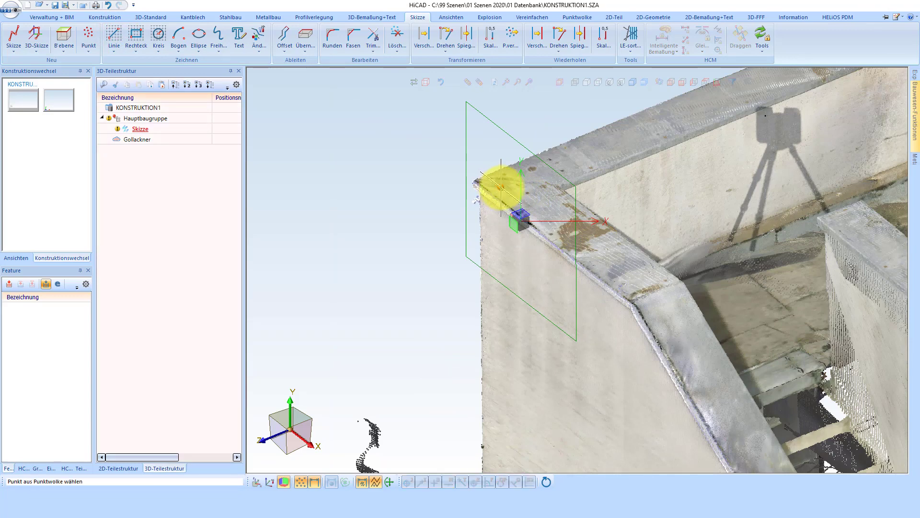
{"action": "mouse_move", "coordinate": [509, 191]}
{"action": "middle_mouse_down"}
{"action": "mouse_move", "coordinate": [503, 199]}
{"action": "mouse_move", "coordinate": [510, 189]}
{"action": "middle_mouse_up"}
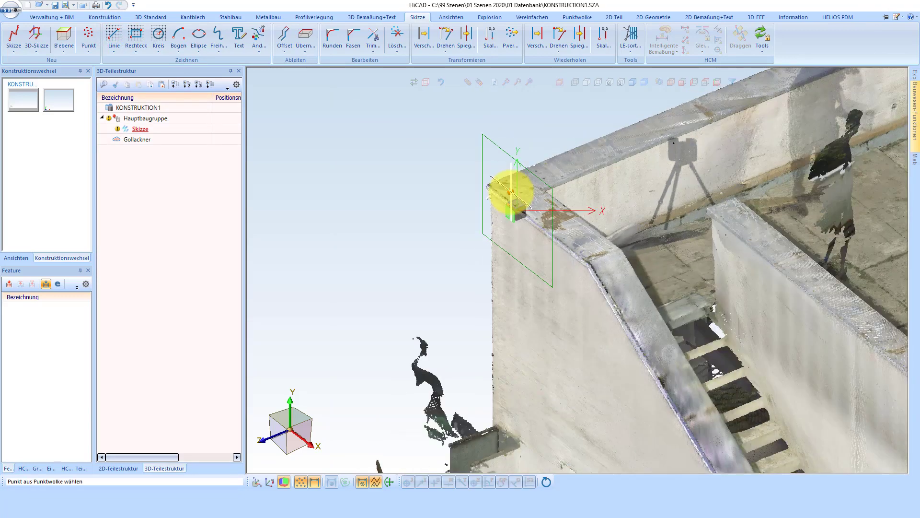
{"action": "left_click", "coordinate": [510, 191]}
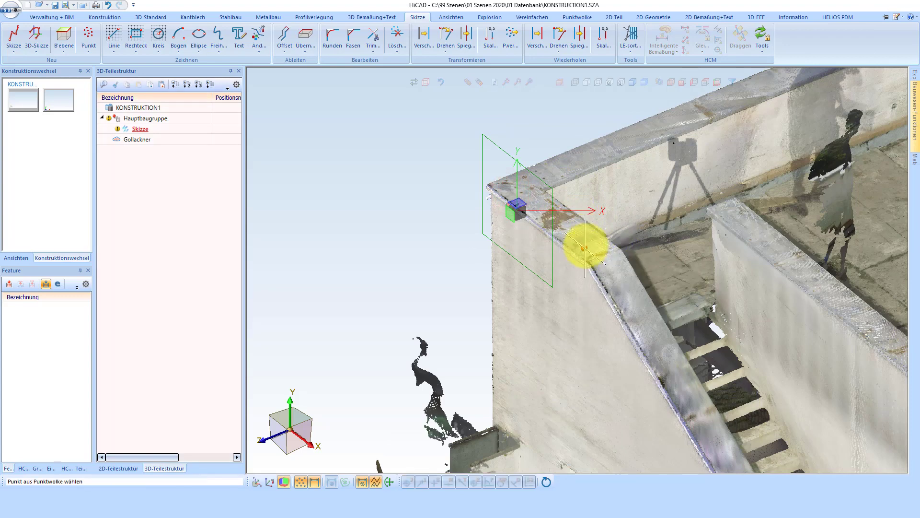
{"action": "left_click", "coordinate": [585, 245]}
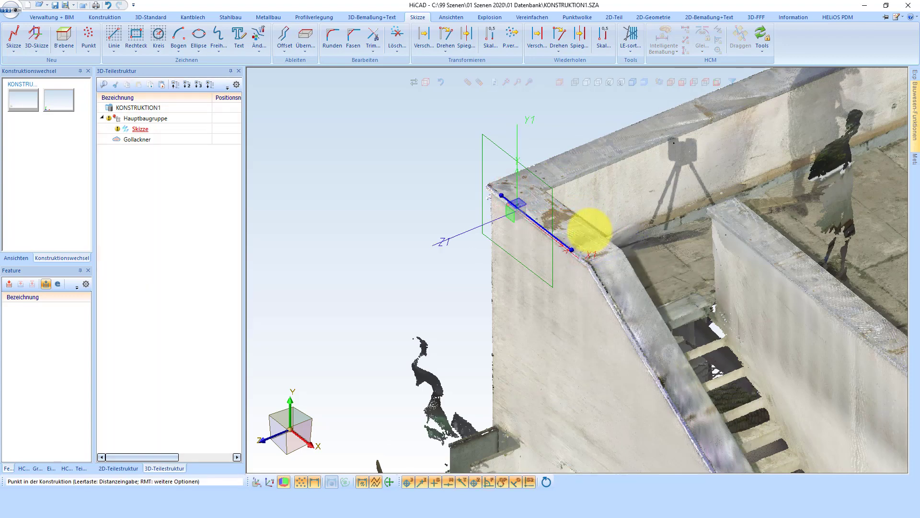
{"action": "middle_click", "coordinate": [587, 227]}
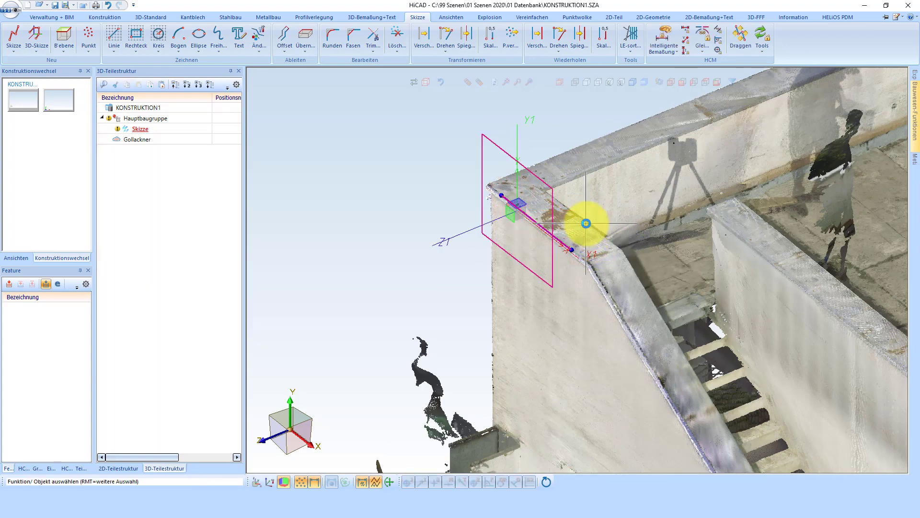
Step: Trace the sloped line down to the stringer's bottom and add a short segment at the stair's foot
{"action": "left_click", "coordinate": [609, 276]}
{"action": "left_click", "coordinate": [628, 274]}
{"action": "scroll", "coordinate": [561, 191], "scroll_direction": "down", "scroll_amount": 5}
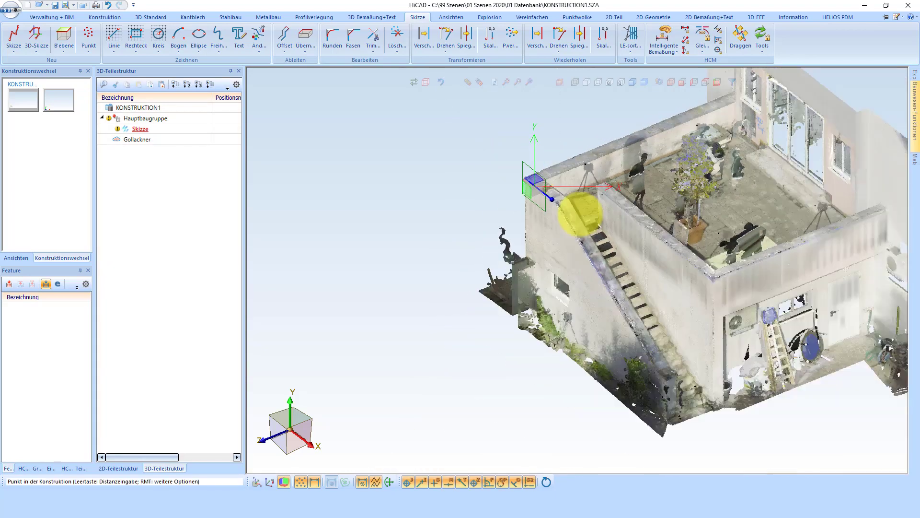
{"action": "scroll", "coordinate": [638, 331], "scroll_direction": "up", "scroll_amount": 4}
{"action": "scroll", "coordinate": [640, 311], "scroll_direction": "up", "scroll_amount": 5}
{"action": "scroll", "coordinate": [638, 309], "scroll_direction": "up", "scroll_amount": 3}
{"action": "scroll", "coordinate": [638, 306], "scroll_direction": "up", "scroll_amount": 2}
{"action": "left_click", "coordinate": [638, 306]}
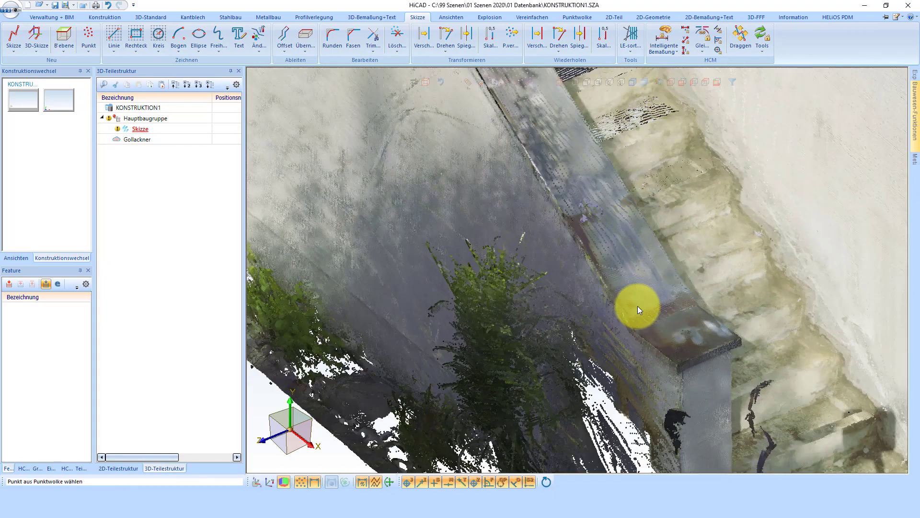
{"action": "left_click", "coordinate": [661, 277]}
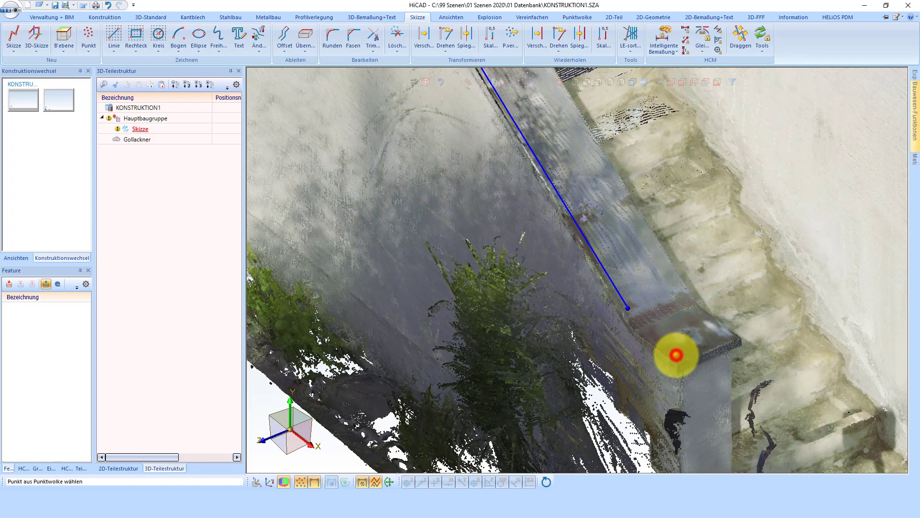
{"action": "left_click", "coordinate": [675, 355]}
{"action": "scroll", "coordinate": [621, 333], "scroll_direction": "down", "scroll_amount": 5}
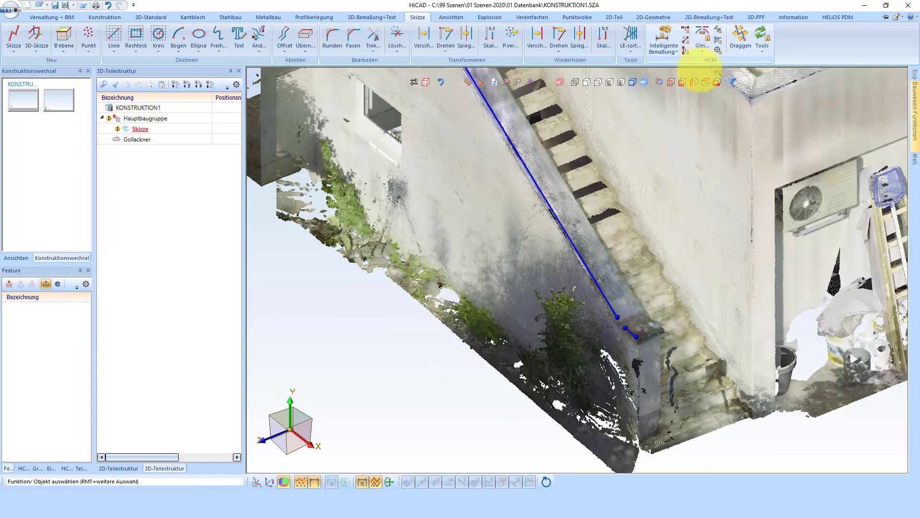
{"action": "left_click", "coordinate": [683, 85]}
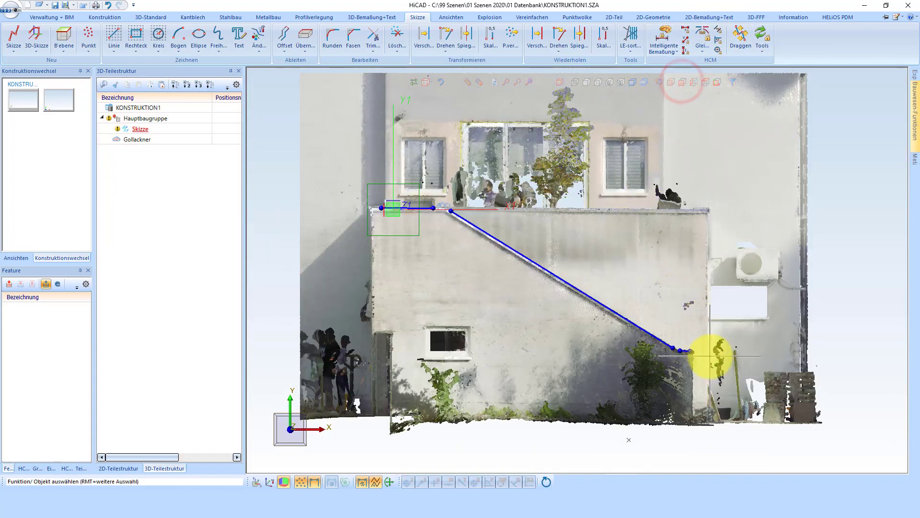
Step: Close the inner corner between the traced sketch lines
{"action": "scroll", "coordinate": [402, 211], "scroll_direction": "up", "scroll_amount": 2}
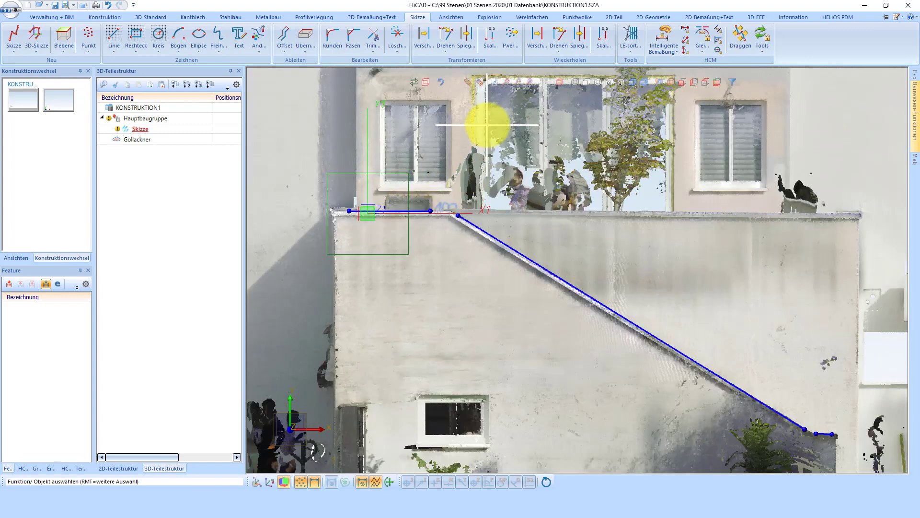
{"action": "scroll", "coordinate": [482, 123], "scroll_direction": "down", "scroll_amount": 2}
{"action": "left_click", "coordinate": [378, 54]}
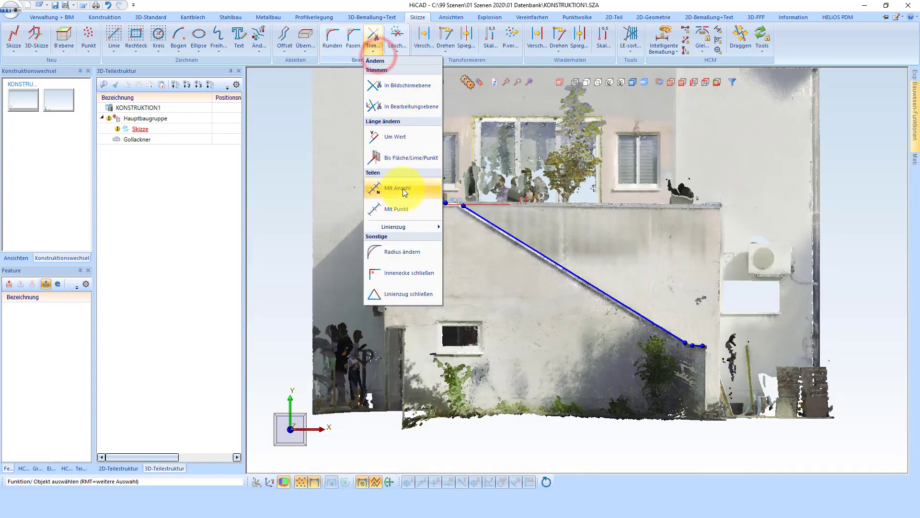
{"action": "left_click", "coordinate": [411, 272]}
{"action": "left_click", "coordinate": [458, 214]}
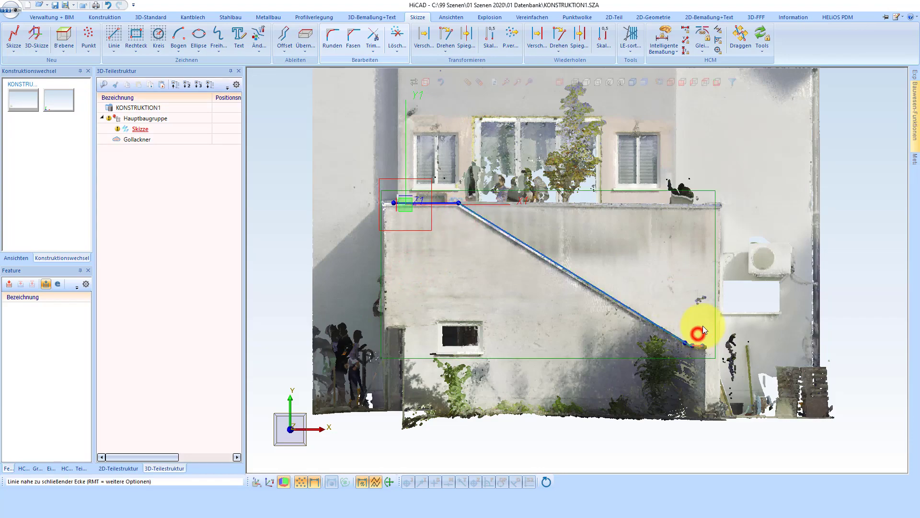
{"action": "scroll", "coordinate": [688, 350], "scroll_direction": "up", "scroll_amount": 2}
{"action": "scroll", "coordinate": [715, 353], "scroll_direction": "up", "scroll_amount": 1}
{"action": "scroll", "coordinate": [777, 339], "scroll_direction": "down", "scroll_amount": 3}
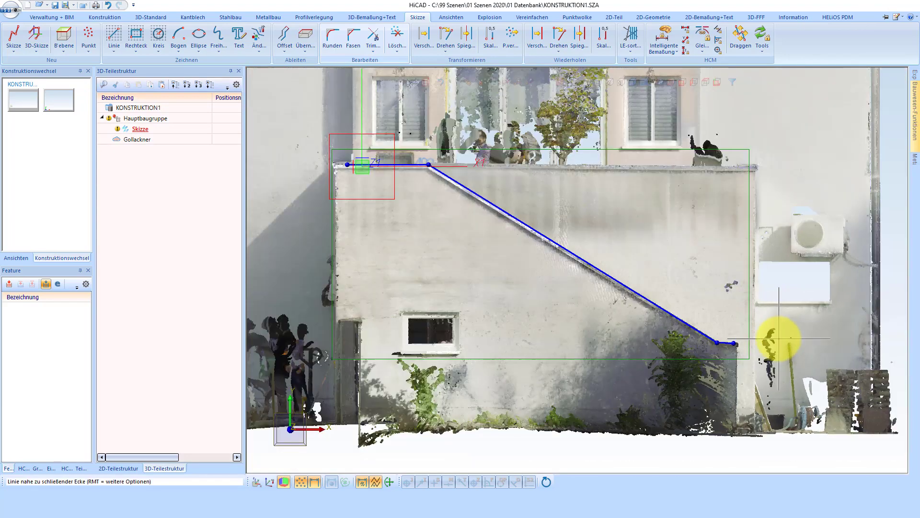
{"action": "scroll", "coordinate": [777, 340], "scroll_direction": "down", "scroll_amount": 1}
{"action": "scroll", "coordinate": [516, 232], "scroll_direction": "up", "scroll_amount": 2}
{"action": "scroll", "coordinate": [514, 213], "scroll_direction": "up", "scroll_amount": 2}
{"action": "scroll", "coordinate": [537, 256], "scroll_direction": "up", "scroll_amount": 1}
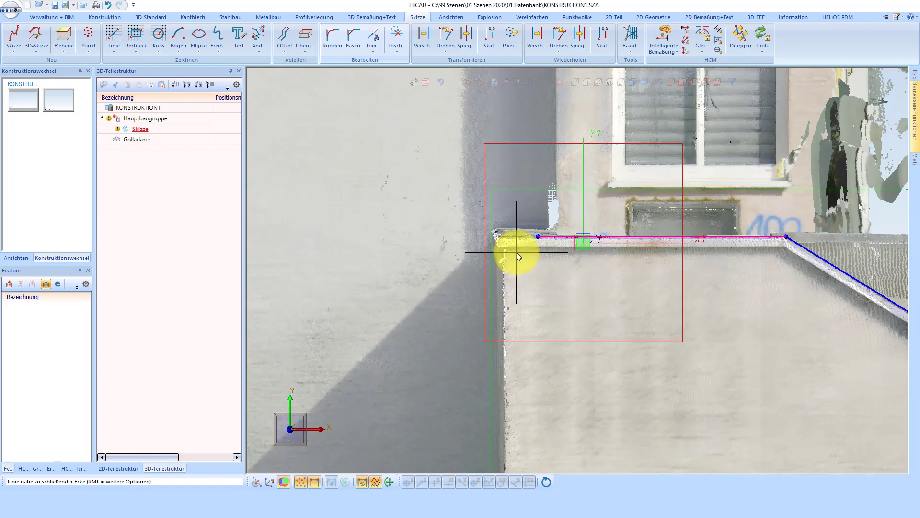
{"action": "scroll", "coordinate": [515, 249], "scroll_direction": "up", "scroll_amount": 1}
{"action": "left_click", "coordinate": [532, 266]}
{"action": "mouse_move", "coordinate": [532, 265]}
{"action": "middle_mouse_down"}
{"action": "mouse_move", "coordinate": [548, 250]}
{"action": "mouse_move", "coordinate": [509, 225]}
{"action": "mouse_move", "coordinate": [551, 99]}
{"action": "middle_mouse_up"}
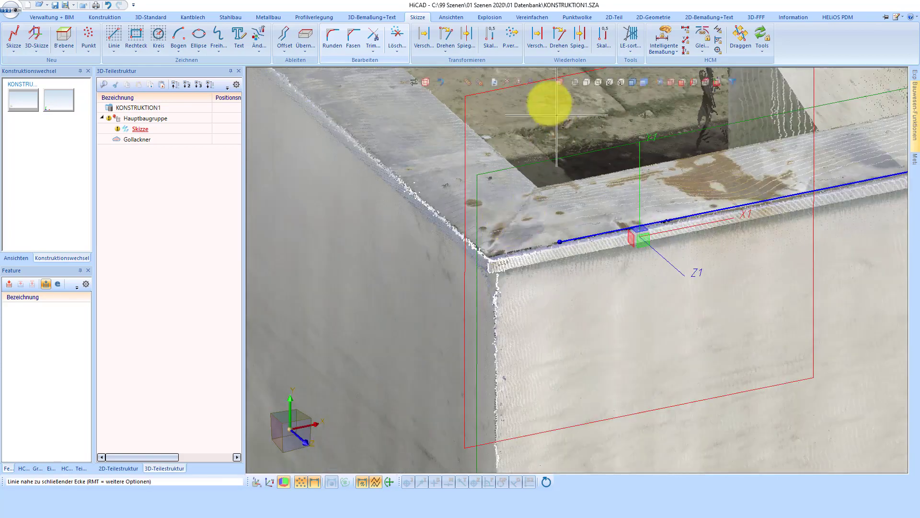
Step: Extend the top line to a point-cloud point at the parapet's outer corner
{"action": "left_click", "coordinate": [371, 49]}
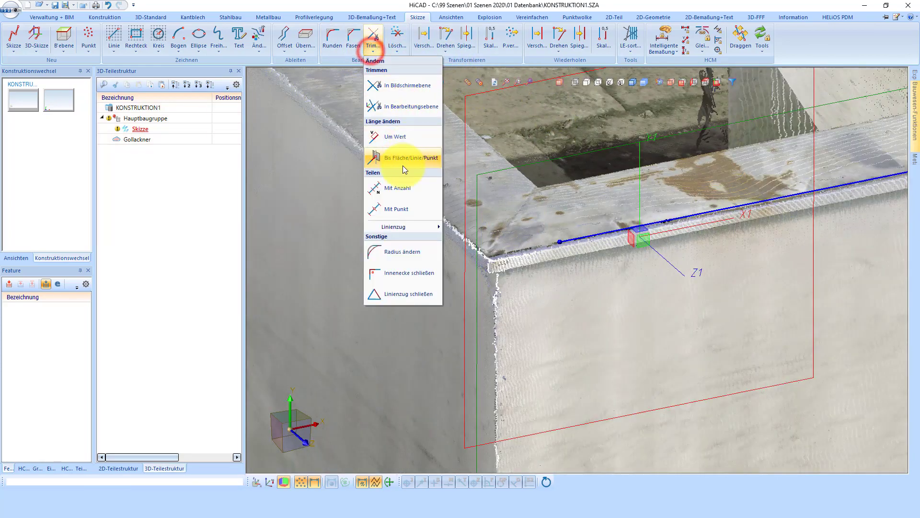
{"action": "left_click", "coordinate": [404, 157]}
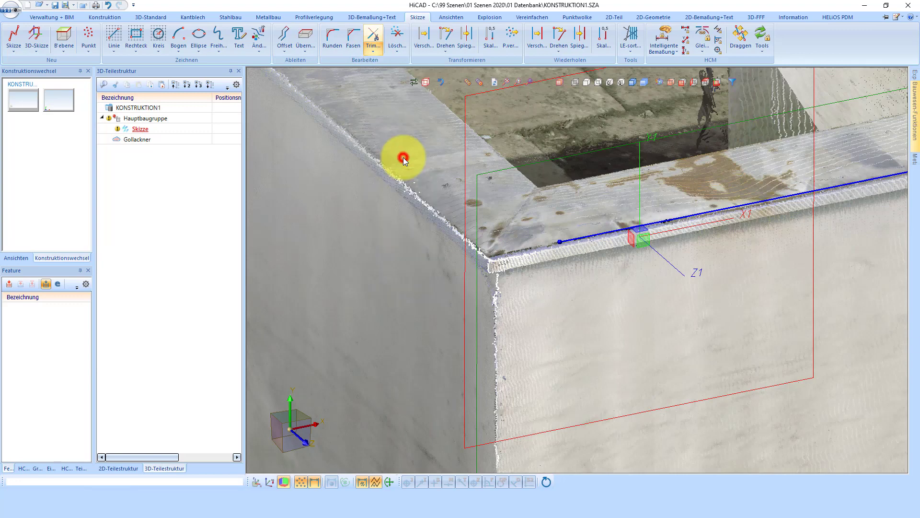
{"action": "left_click", "coordinate": [563, 235]}
{"action": "middle_click_drag", "start_coordinate": [491, 252], "coordinate": [472, 256]}
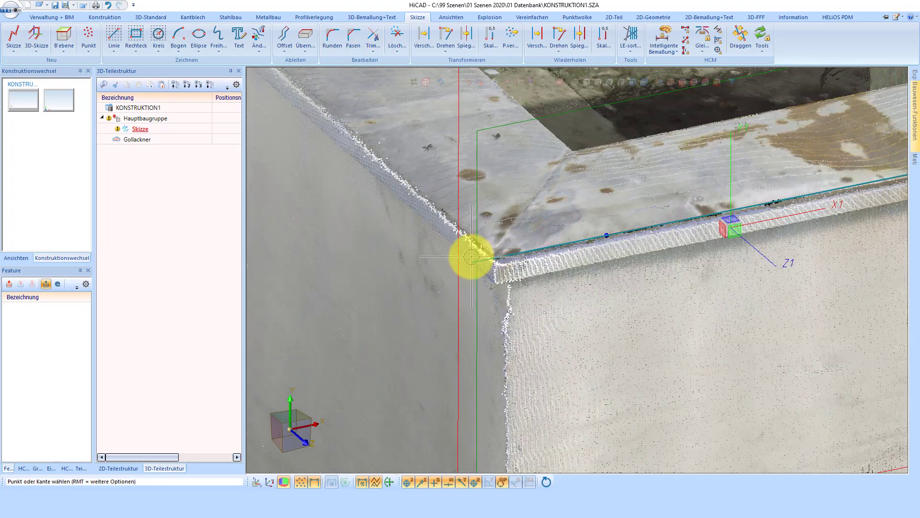
{"action": "left_click", "coordinate": [472, 254]}
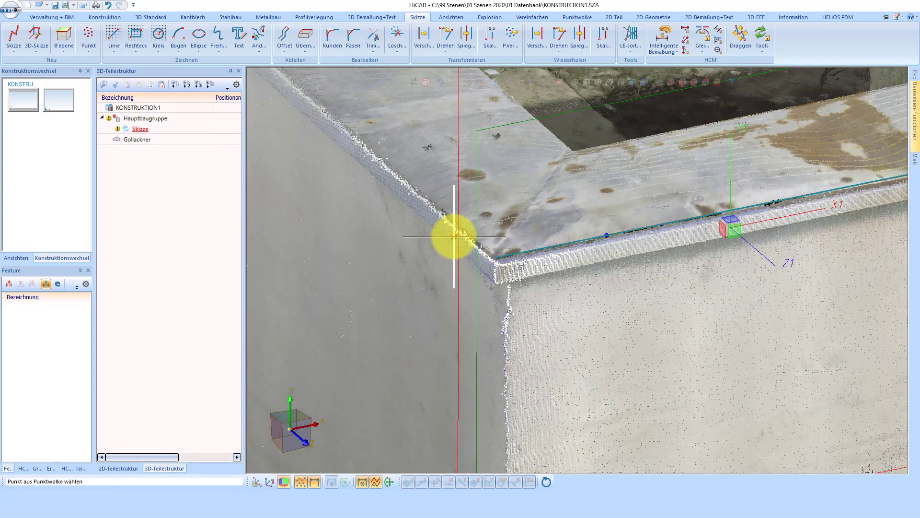
{"action": "left_click", "coordinate": [457, 239]}
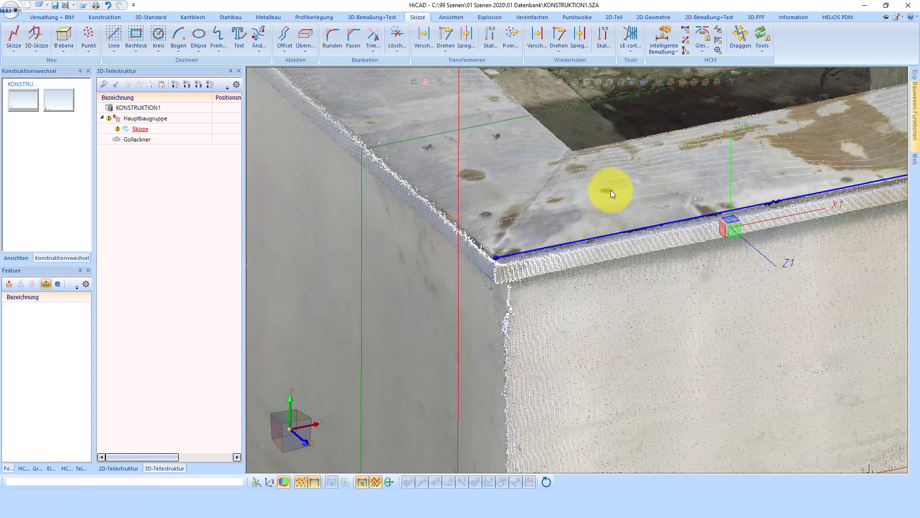
{"action": "mouse_move", "coordinate": [607, 175]}
{"action": "middle_mouse_down"}
{"action": "mouse_move", "coordinate": [560, 235]}
{"action": "mouse_move", "coordinate": [697, 270]}
{"action": "middle_mouse_up"}
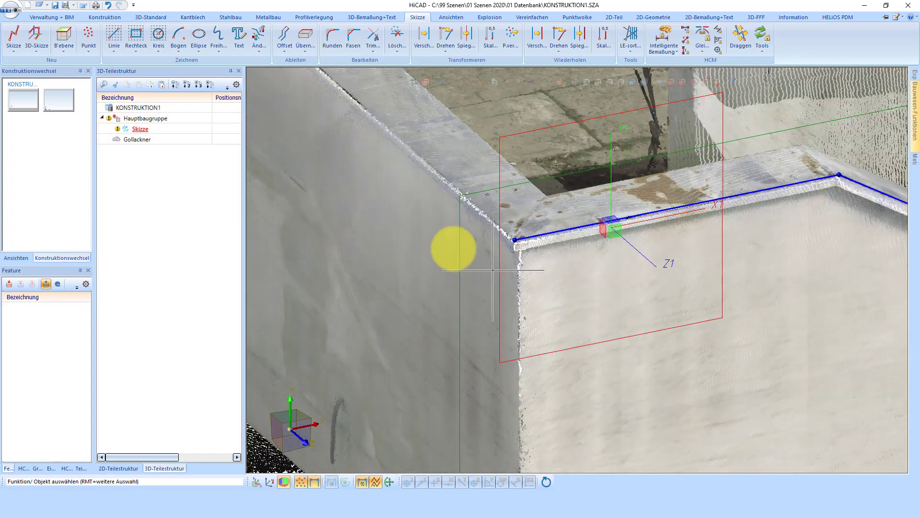
{"action": "scroll", "coordinate": [623, 274], "scroll_direction": "down", "scroll_amount": 3}
{"action": "scroll", "coordinate": [508, 211], "scroll_direction": "up", "scroll_amount": 3}
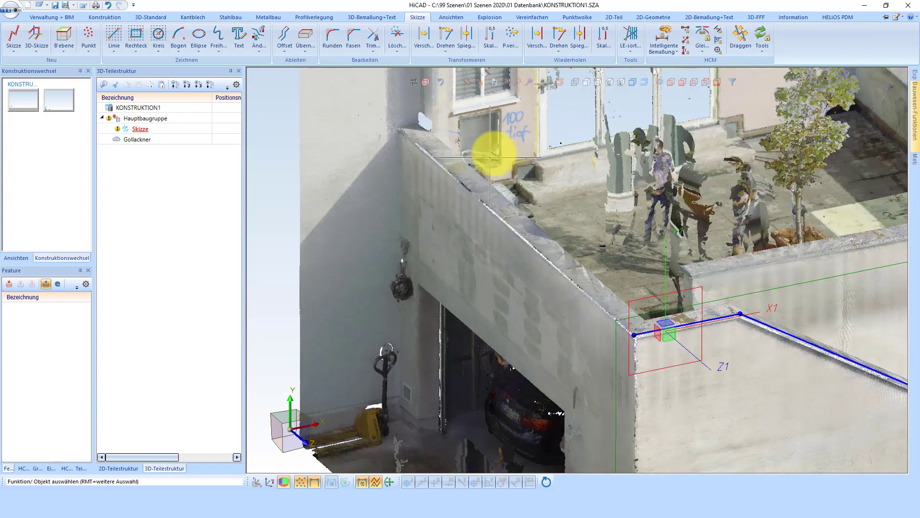
Step: With Hauptbaugruppe active, create a new sketch on a plane fitted to the stair-side wall's points
{"action": "left_click", "coordinate": [140, 118]}
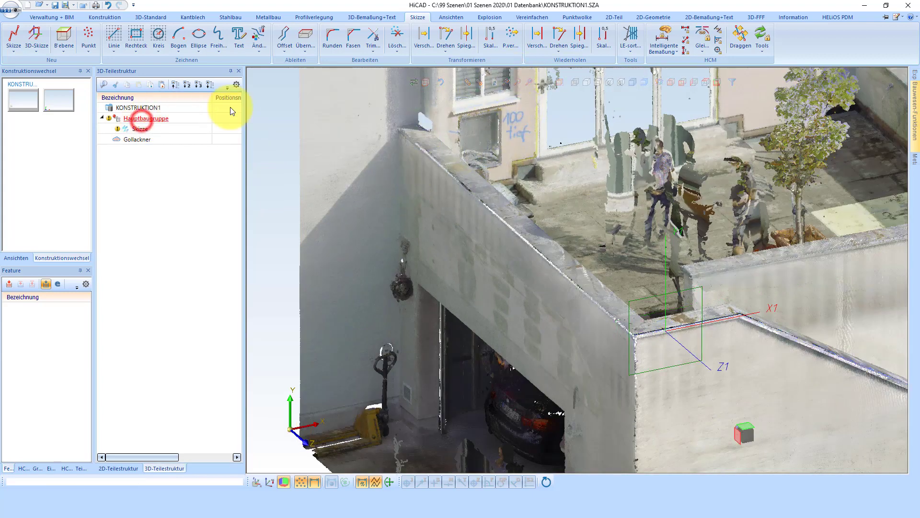
{"action": "left_click", "coordinate": [545, 82]}
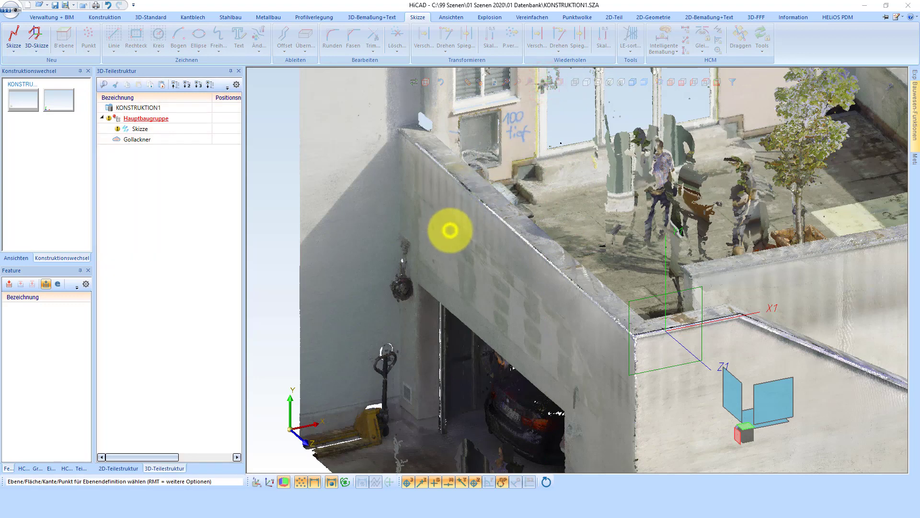
{"action": "right_click", "coordinate": [450, 230]}
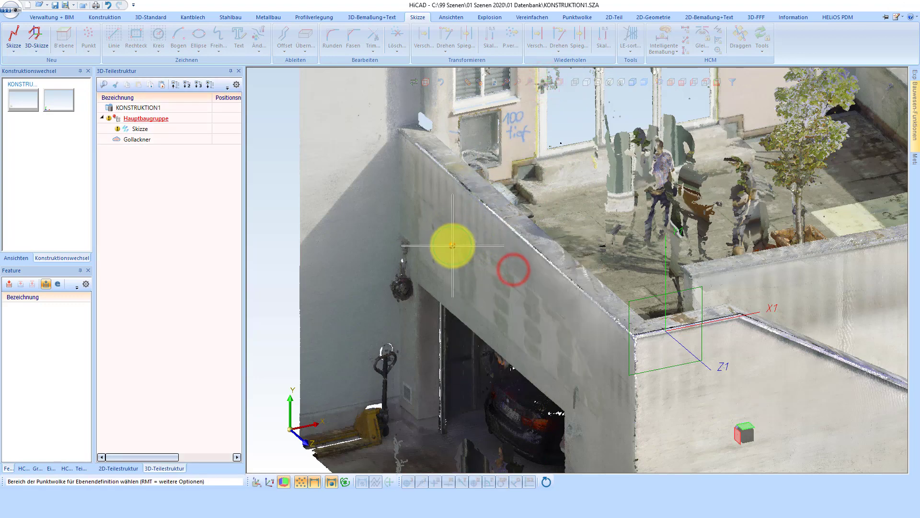
{"action": "left_click", "coordinate": [451, 247]}
{"action": "scroll", "coordinate": [390, 178], "scroll_direction": "down", "scroll_amount": 2}
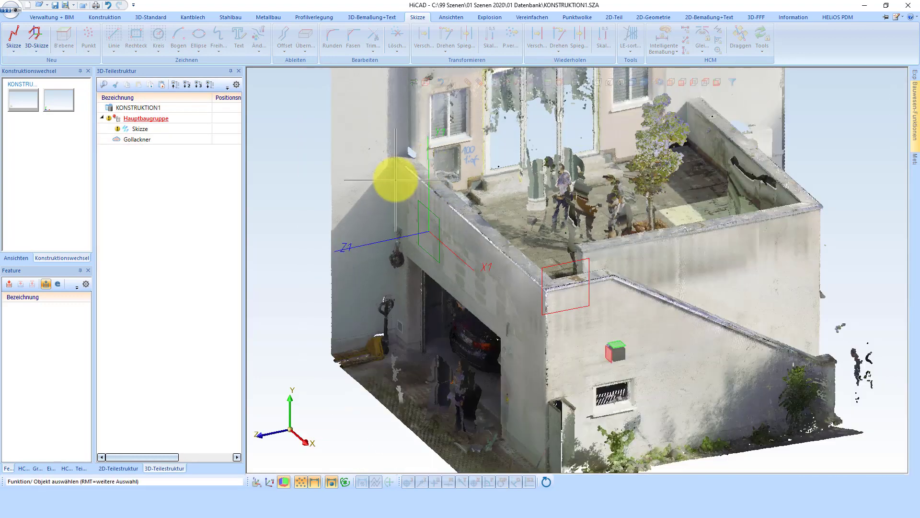
{"action": "scroll", "coordinate": [406, 148], "scroll_direction": "up", "scroll_amount": 3}
{"action": "scroll", "coordinate": [406, 148], "scroll_direction": "up", "scroll_amount": 2}
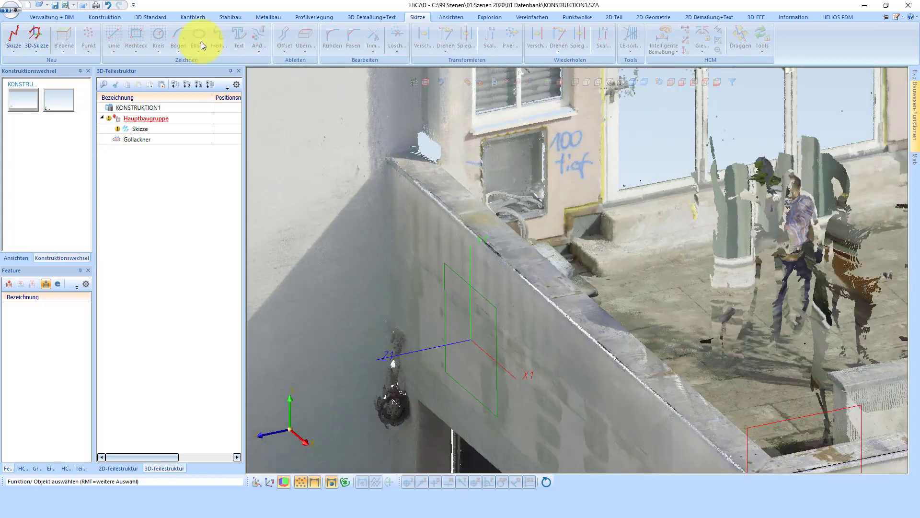
{"action": "left_click", "coordinate": [14, 35]}
{"action": "left_click", "coordinate": [459, 275]}
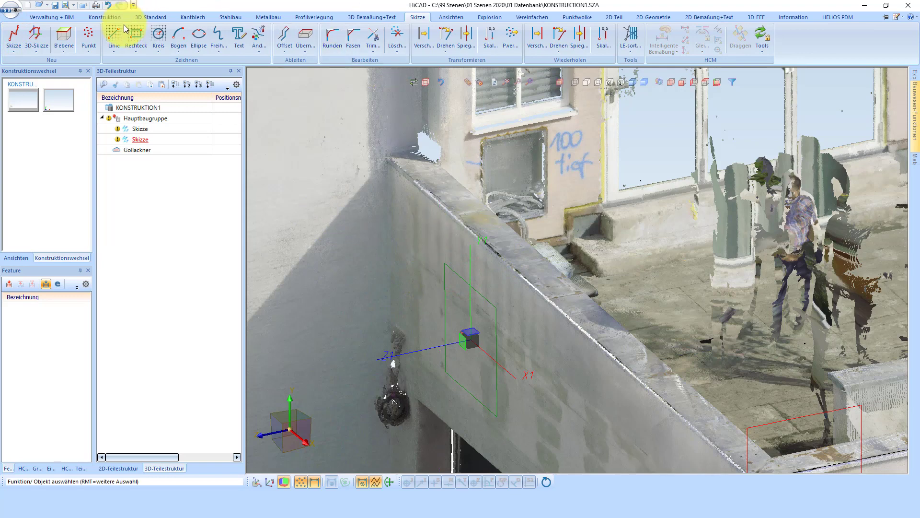
Step: Draw a line from the upper wall end to the parapet wall corner
{"action": "left_click", "coordinate": [114, 35]}
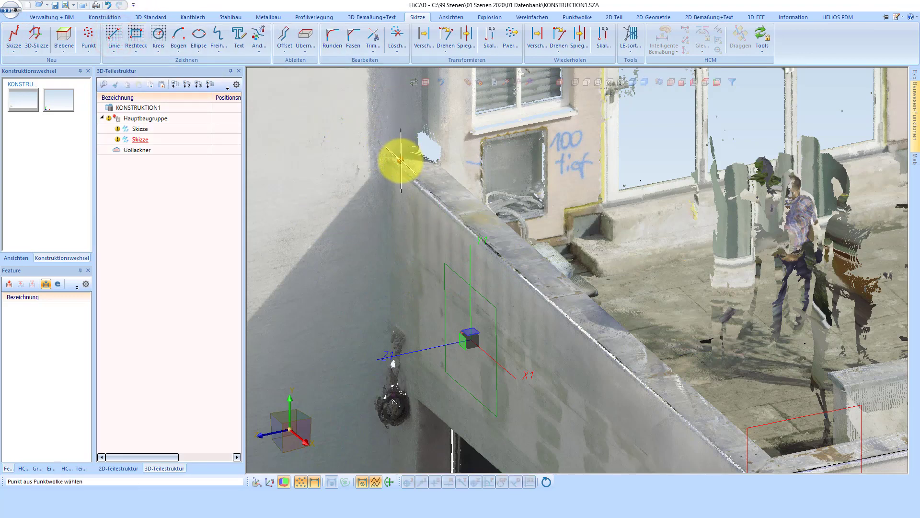
{"action": "left_click", "coordinate": [401, 158]}
{"action": "scroll", "coordinate": [398, 146], "scroll_direction": "down", "scroll_amount": 2}
{"action": "scroll", "coordinate": [654, 350], "scroll_direction": "up", "scroll_amount": 1}
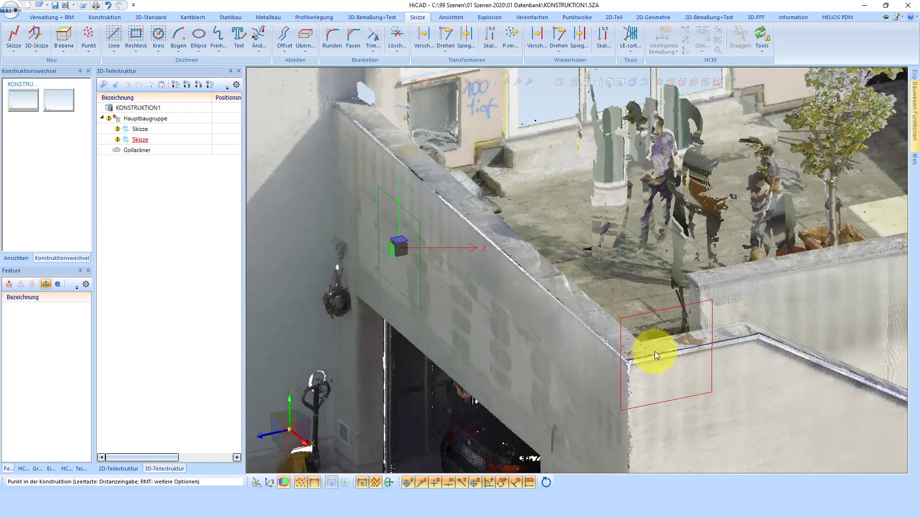
{"action": "scroll", "coordinate": [655, 351], "scroll_direction": "up", "scroll_amount": 2}
{"action": "left_click", "coordinate": [619, 368]}
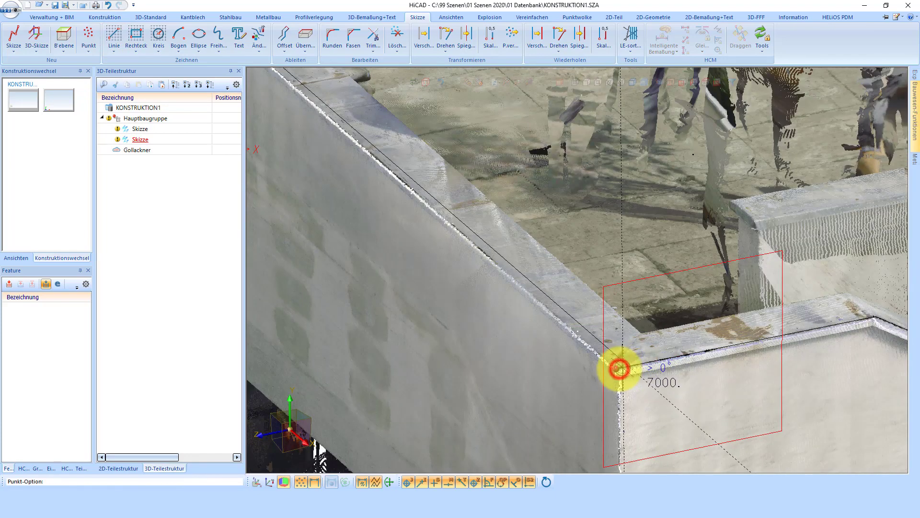
{"action": "scroll", "coordinate": [637, 353], "scroll_direction": "up", "scroll_amount": 1}
{"action": "scroll", "coordinate": [647, 341], "scroll_direction": "up", "scroll_amount": 1}
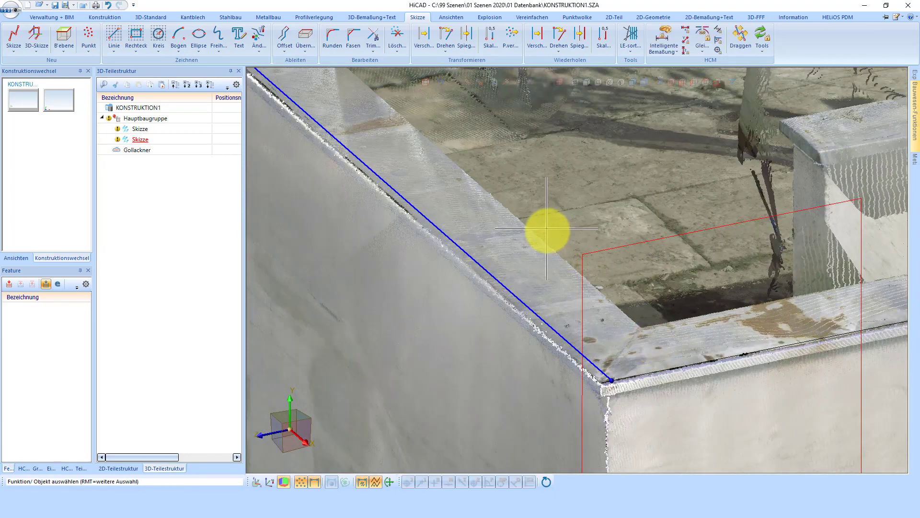
{"action": "scroll", "coordinate": [547, 230], "scroll_direction": "down", "scroll_amount": 2}
{"action": "scroll", "coordinate": [599, 307], "scroll_direction": "up", "scroll_amount": 1}
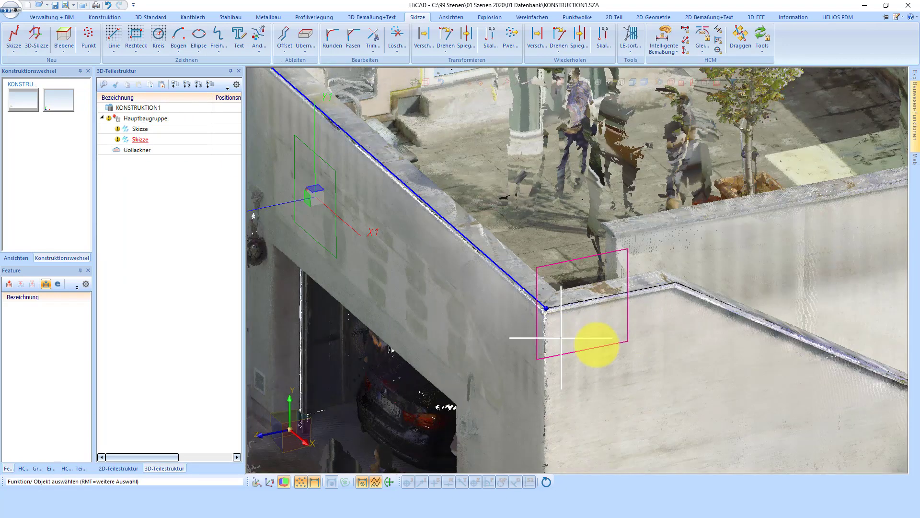
{"action": "scroll", "coordinate": [527, 321], "scroll_direction": "down", "scroll_amount": 1}
{"action": "scroll", "coordinate": [508, 326], "scroll_direction": "down", "scroll_amount": 2}
{"action": "scroll", "coordinate": [546, 311], "scroll_direction": "down", "scroll_amount": 2}
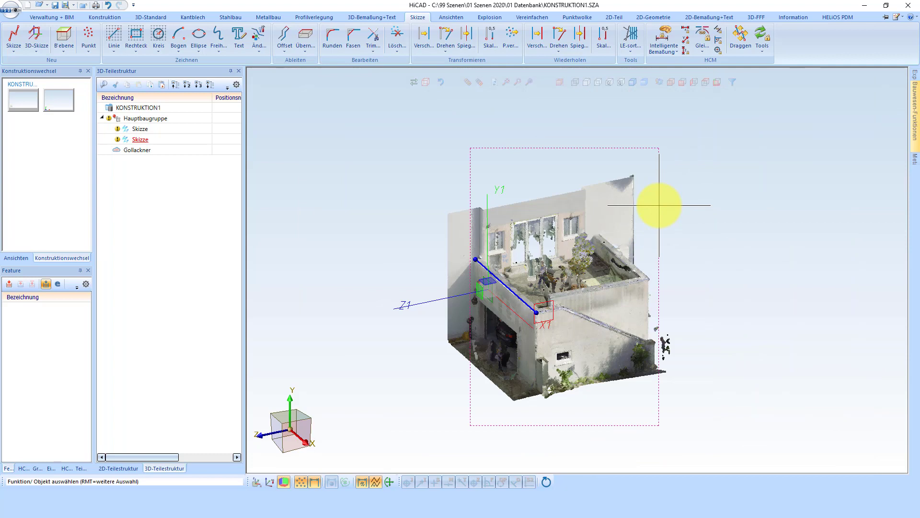
Step: Add a sub-assembly with part number Skizze, type Strukturbaugruppe, excluded from the parts list
{"action": "right_click", "coordinate": [139, 119]}
{"action": "left_click", "coordinate": [245, 232]}
{"action": "left_click", "coordinate": [405, 261]}
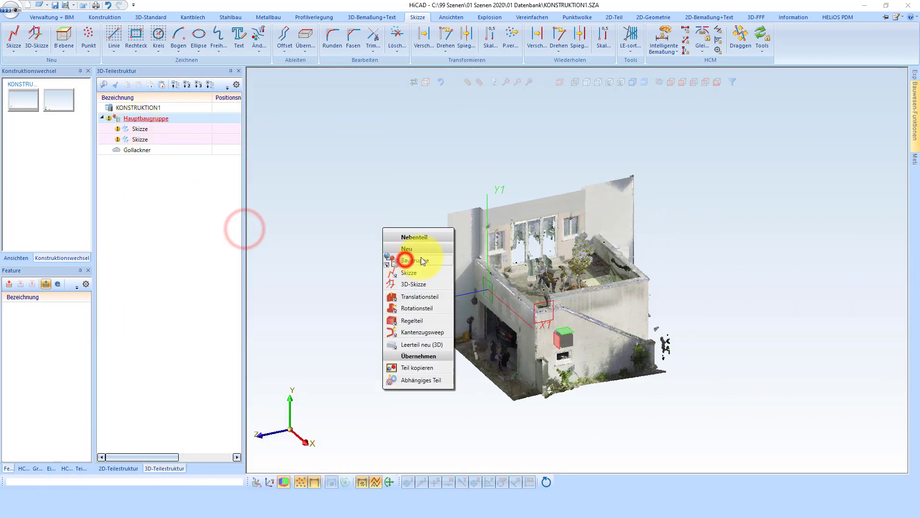
{"action": "left_click", "coordinate": [349, 81]}
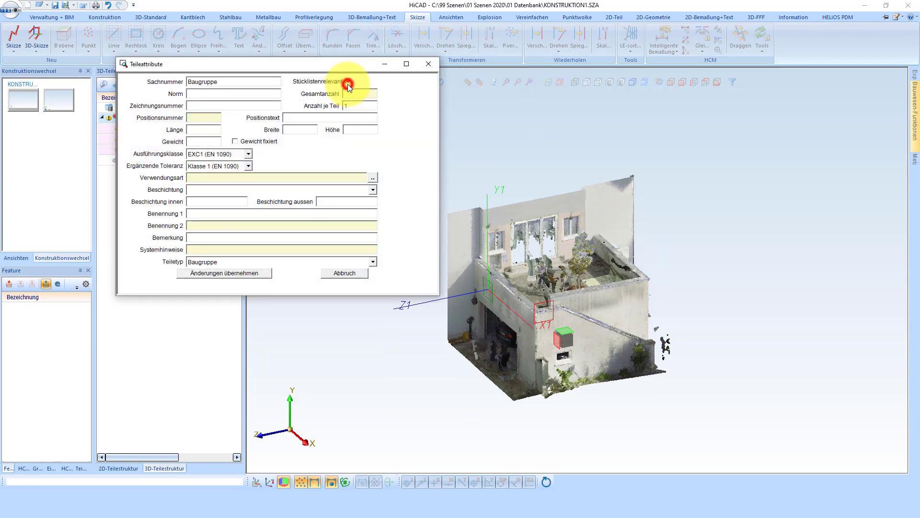
{"action": "left_click", "coordinate": [262, 79]}
{"action": "type", "text": "Ski"}
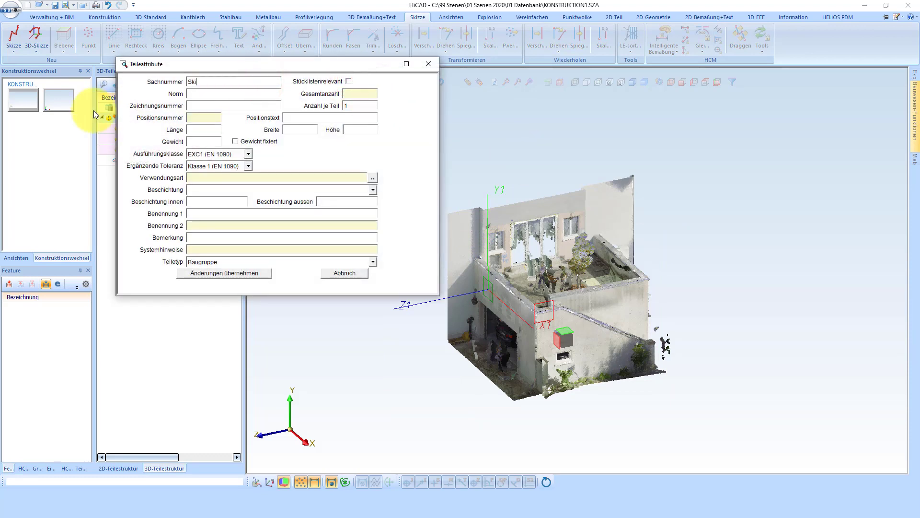
{"action": "type", "text": "zze"}
{"action": "left_click", "coordinate": [236, 261]}
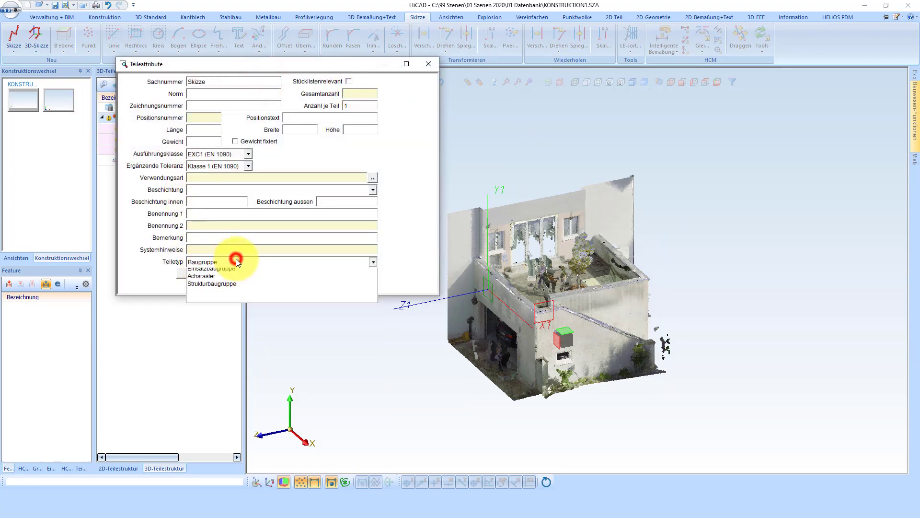
{"action": "left_click", "coordinate": [245, 337]}
{"action": "left_click", "coordinate": [245, 273]}
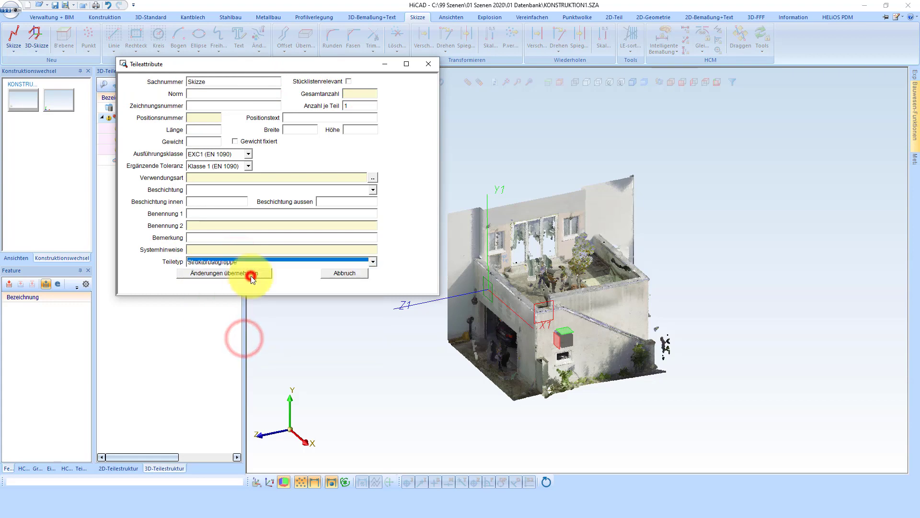
Step: Move both traced sketches into the new Skizze assembly
{"action": "left_click", "coordinate": [139, 139]}
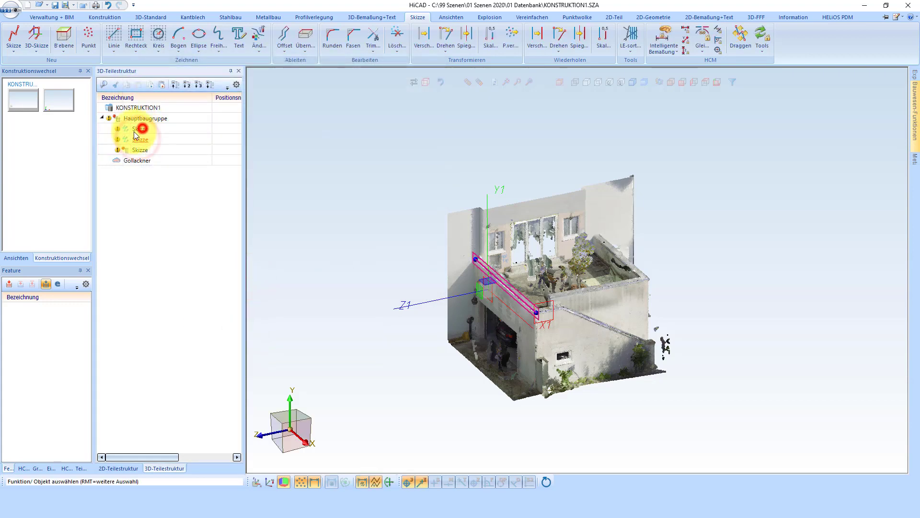
{"action": "left_click", "coordinate": [137, 129], "text": "ctrl"}
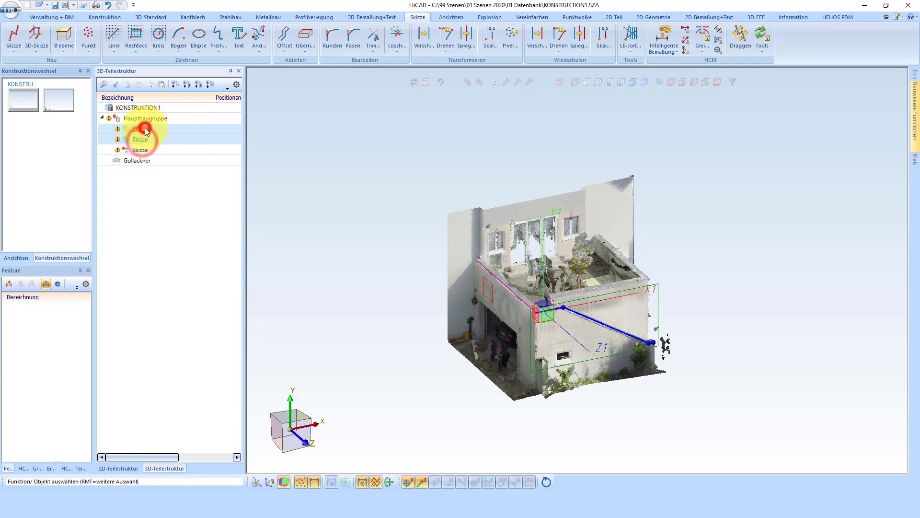
{"action": "left_click_drag", "start_coordinate": [145, 128], "coordinate": [139, 150]}
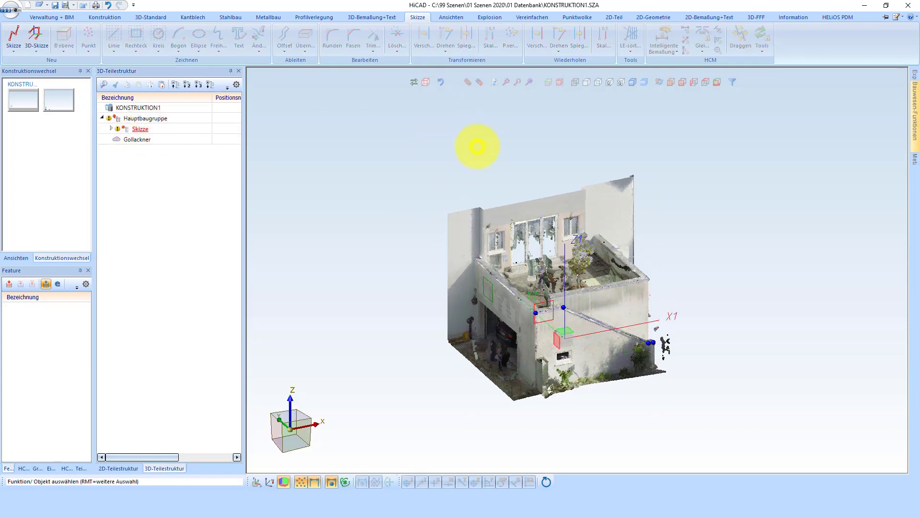
{"action": "right_click", "coordinate": [477, 146]}
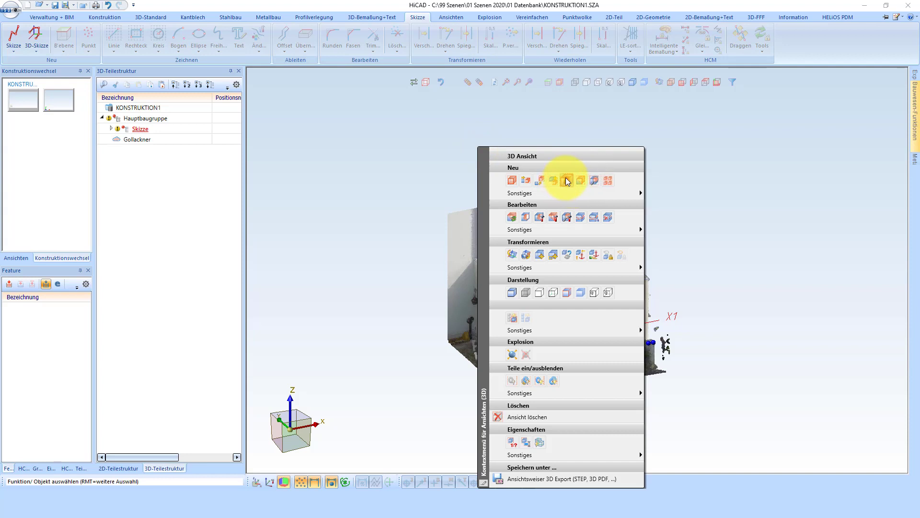
Step: Create a new projected view of the Skizze assembly and keep only that sketch view showing
{"action": "left_click", "coordinate": [567, 181]}
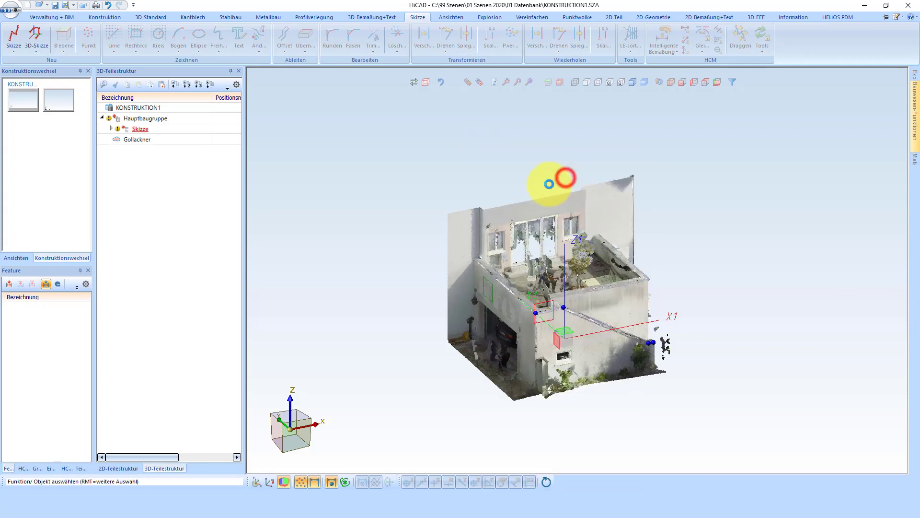
{"action": "left_click", "coordinate": [140, 128]}
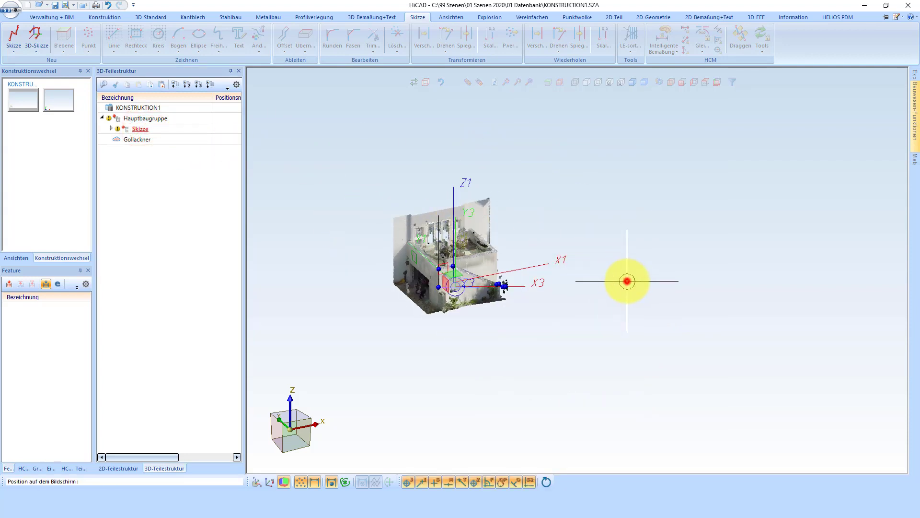
{"action": "left_click", "coordinate": [627, 281]}
{"action": "left_click", "coordinate": [163, 221]}
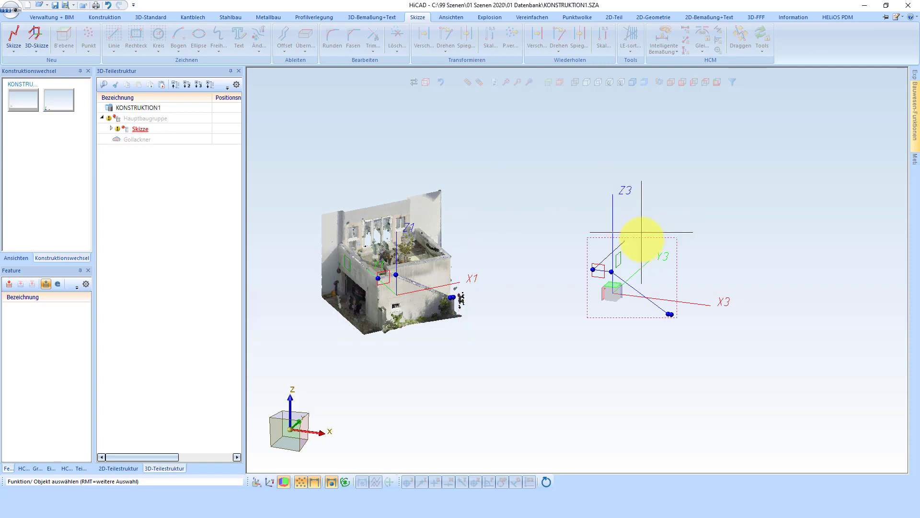
{"action": "right_click", "coordinate": [644, 250]}
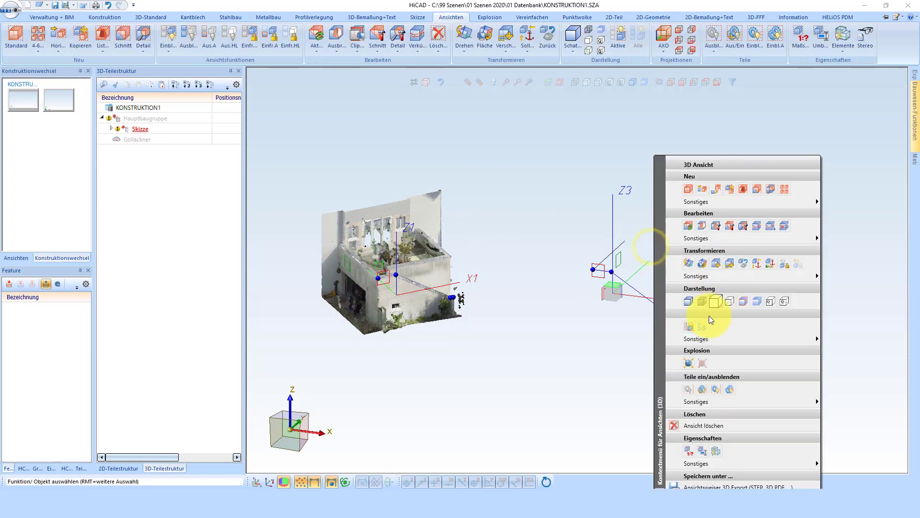
{"action": "left_click", "coordinate": [691, 328]}
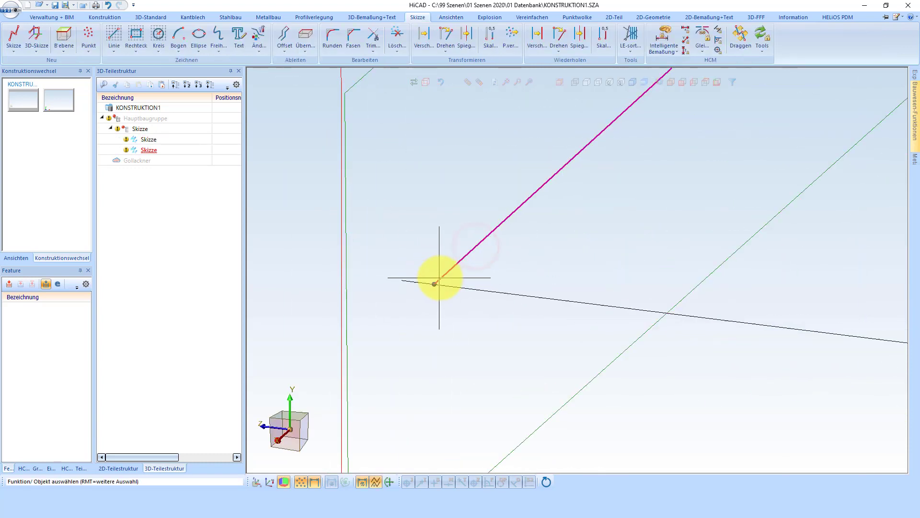
Step: Finish the upper sketch line at the blue line's end point
{"action": "right_click", "coordinate": [440, 279]}
{"action": "left_click", "coordinate": [475, 326]}
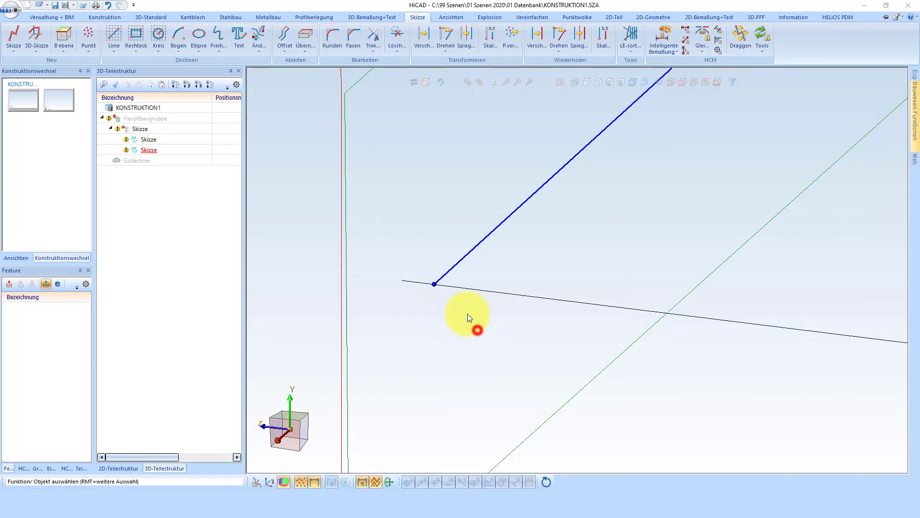
{"action": "left_click", "coordinate": [435, 284]}
{"action": "left_click", "coordinate": [401, 279]}
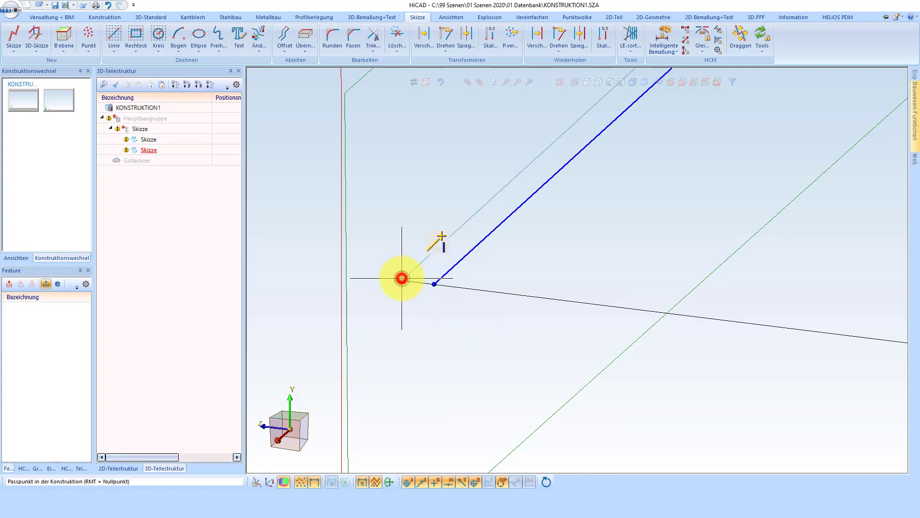
{"action": "scroll", "coordinate": [424, 249], "scroll_direction": "down", "scroll_amount": 3}
{"action": "scroll", "coordinate": [395, 256], "scroll_direction": "down", "scroll_amount": 2}
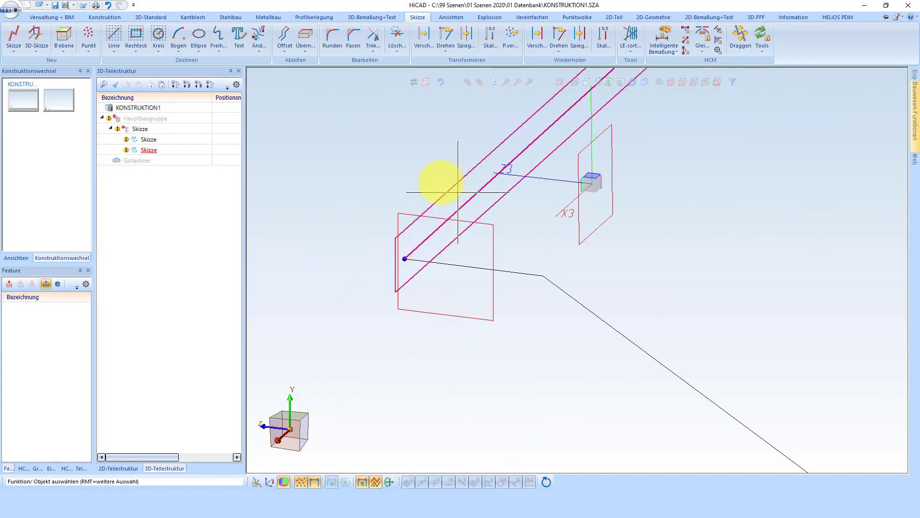
{"action": "scroll", "coordinate": [438, 181], "scroll_direction": "down", "scroll_amount": 2}
{"action": "scroll", "coordinate": [497, 306], "scroll_direction": "down", "scroll_amount": 3}
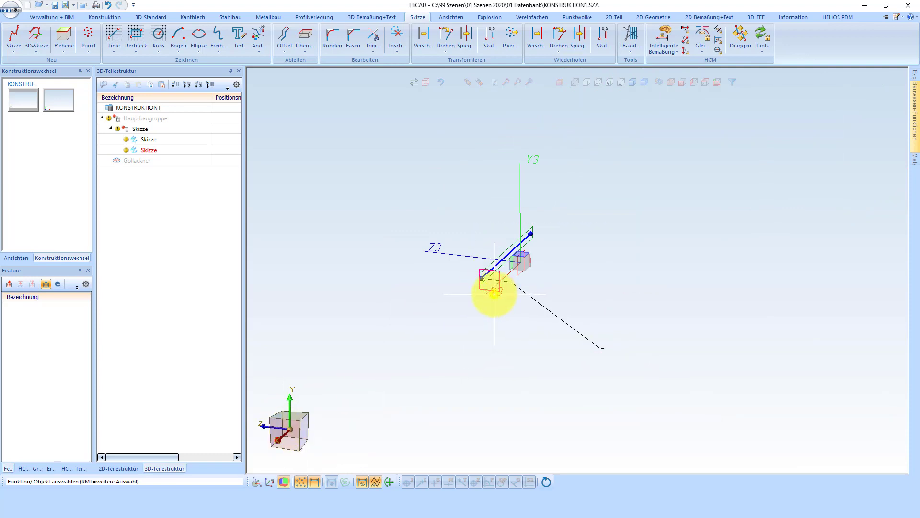
{"action": "left_click", "coordinate": [494, 294]}
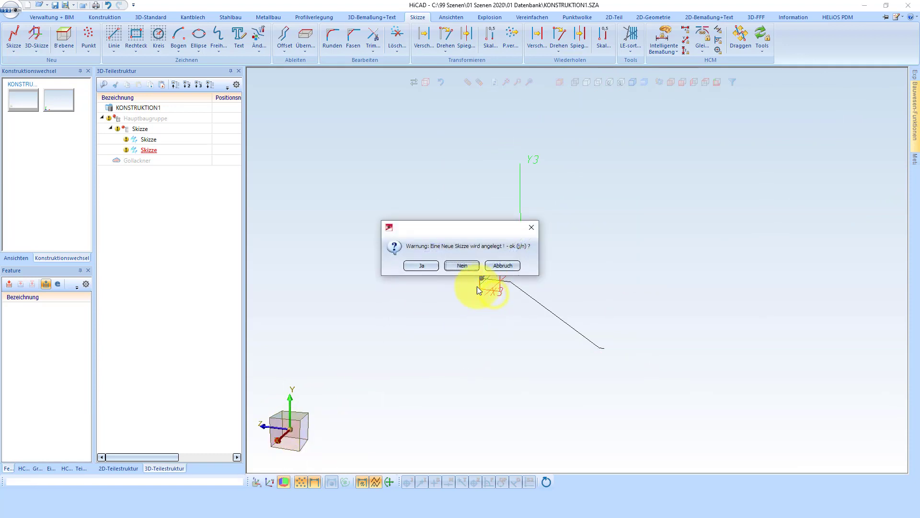
Step: Decline a new sketch, delete all work planes, and show the Bauwesen-Funktionen catalogue
{"action": "left_click", "coordinate": [456, 267]}
{"action": "right_click", "coordinate": [456, 267]}
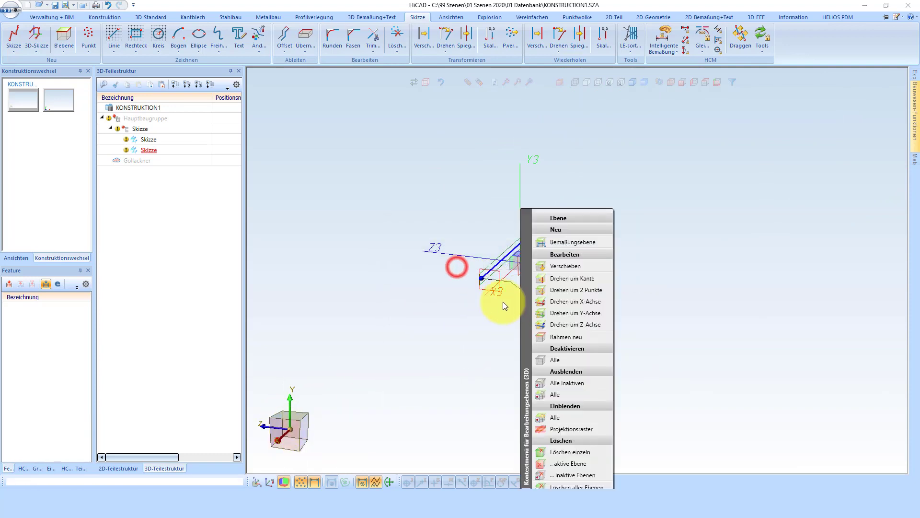
{"action": "left_click", "coordinate": [556, 487]}
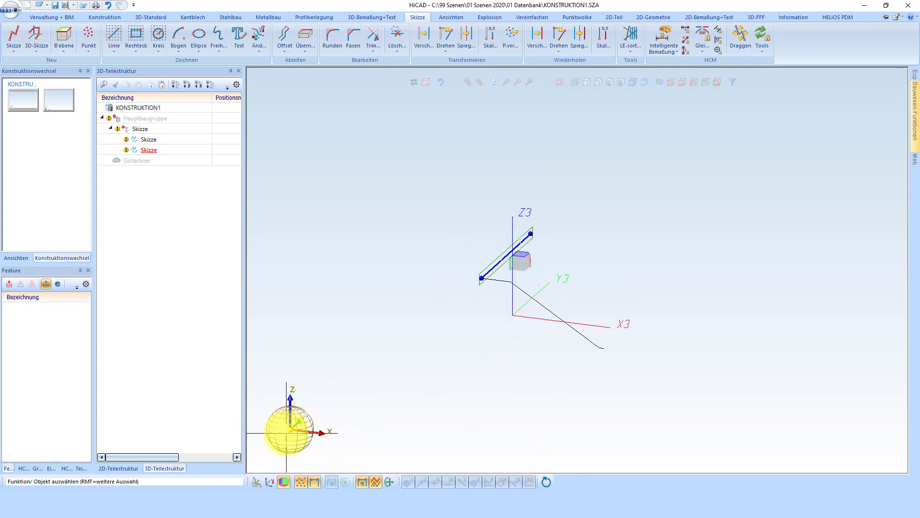
{"action": "left_click", "coordinate": [915, 114]}
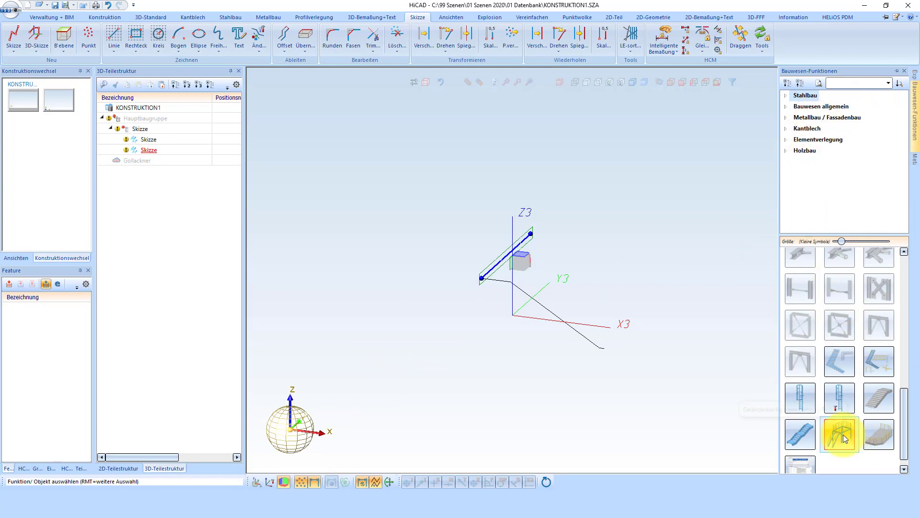
Step: Run the Geländer function on the stair, landing and parapet sketch edges, then end the selection
{"action": "left_click", "coordinate": [872, 430]}
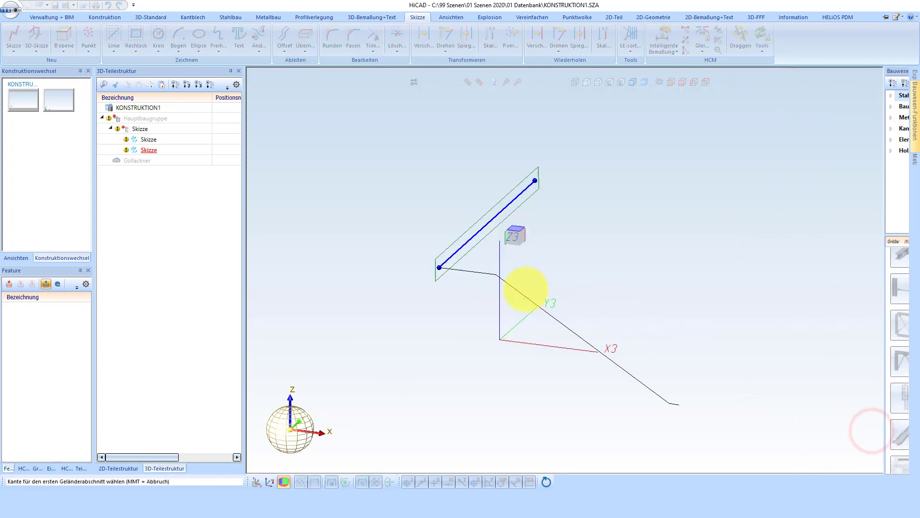
{"action": "left_click", "coordinate": [673, 425]}
{"action": "scroll", "coordinate": [479, 263], "scroll_direction": "up", "scroll_amount": 4}
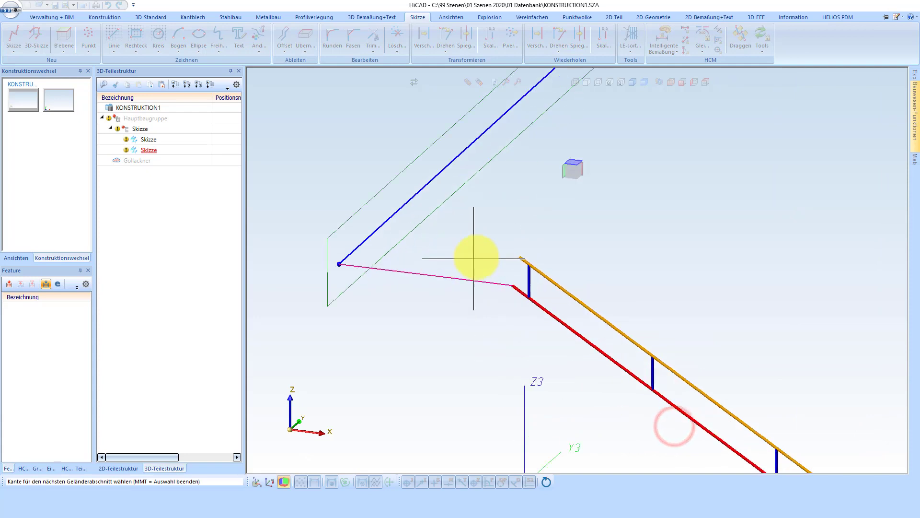
{"action": "left_click", "coordinate": [493, 283]}
{"action": "left_click", "coordinate": [345, 259]}
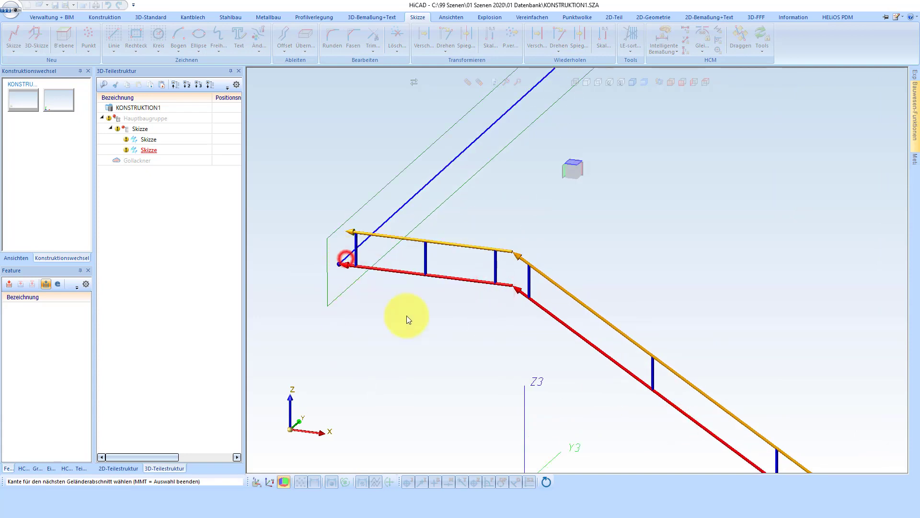
{"action": "scroll", "coordinate": [460, 254], "scroll_direction": "down", "scroll_amount": 4}
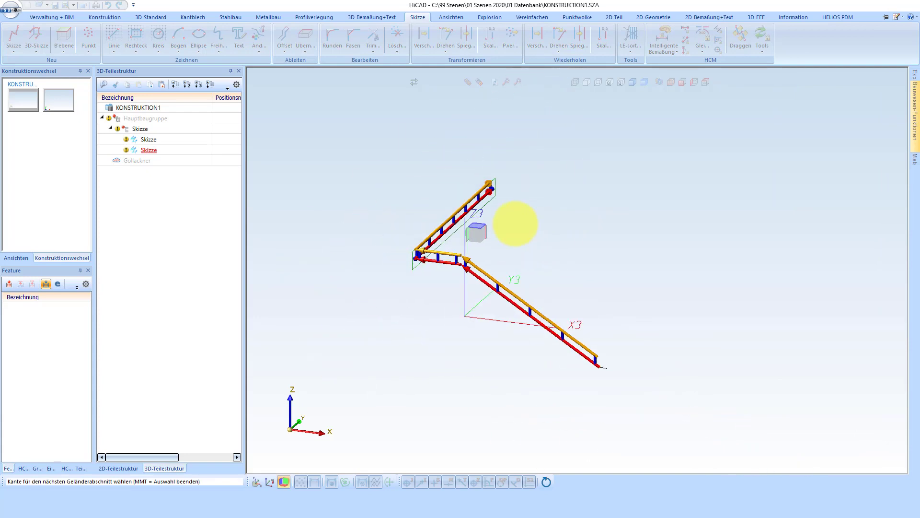
{"action": "scroll", "coordinate": [499, 228], "scroll_direction": "up", "scroll_amount": 2}
{"action": "middle_click", "coordinate": [529, 214]}
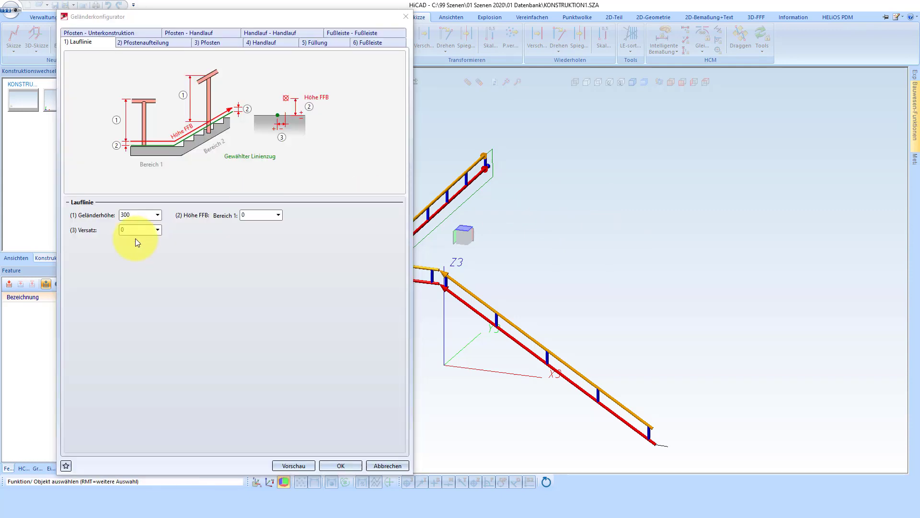
Step: Set the railing Versatz offset to 0 and fit the whole preview in view
{"action": "left_click", "coordinate": [139, 233]}
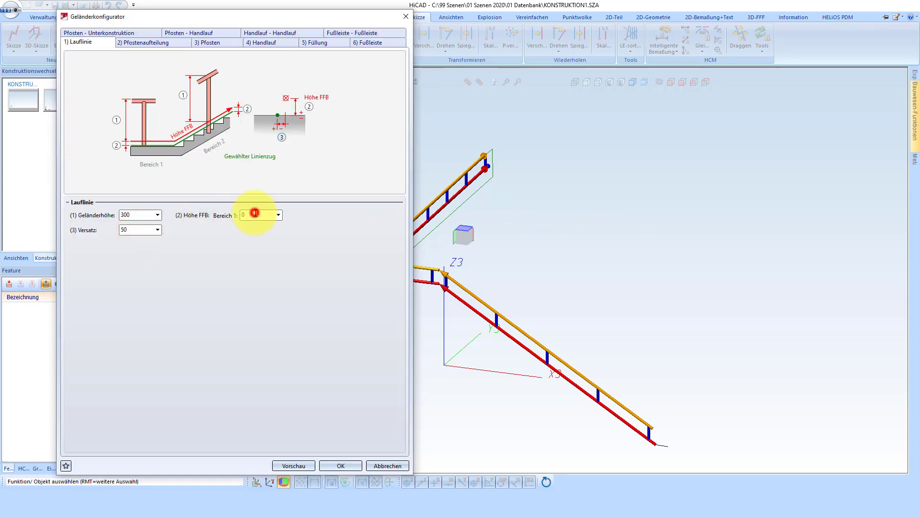
{"action": "left_click", "coordinate": [148, 234]}
{"action": "left_click", "coordinate": [256, 216]}
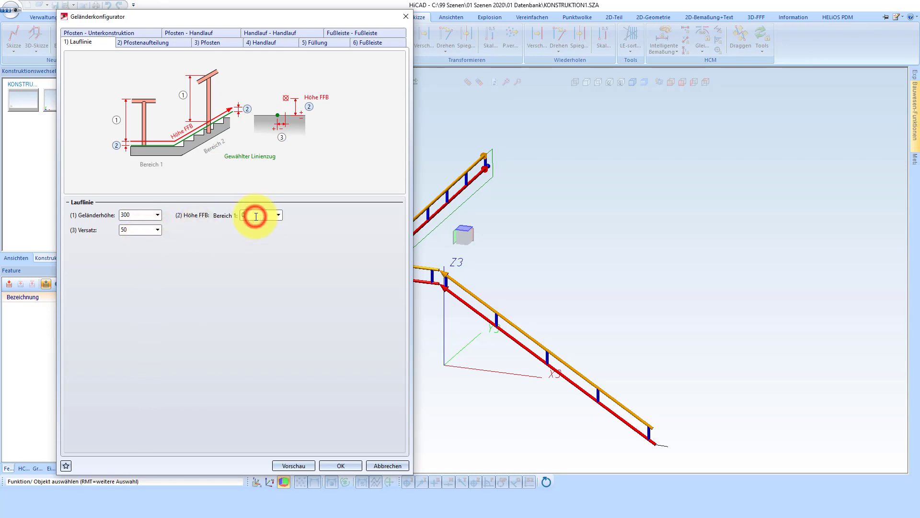
{"action": "left_click", "coordinate": [137, 226]}
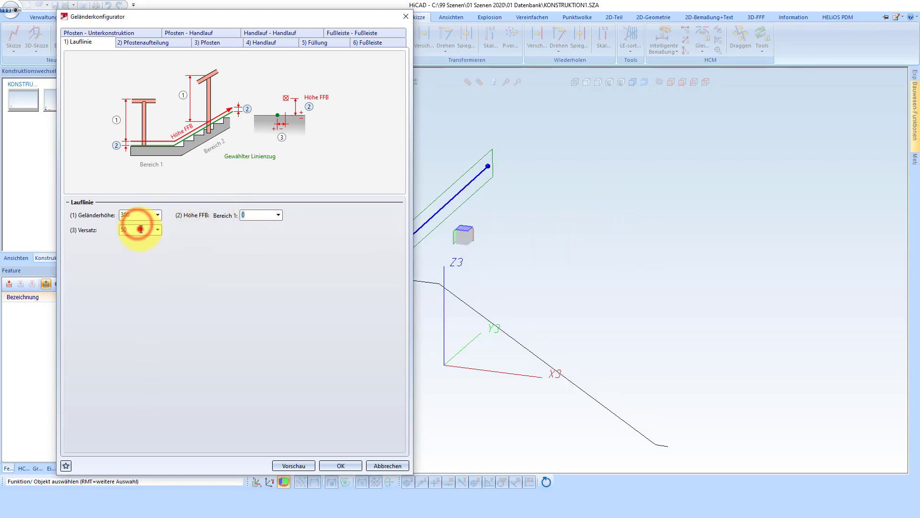
{"action": "type", "text": "0"}
{"action": "left_click", "coordinate": [265, 216]}
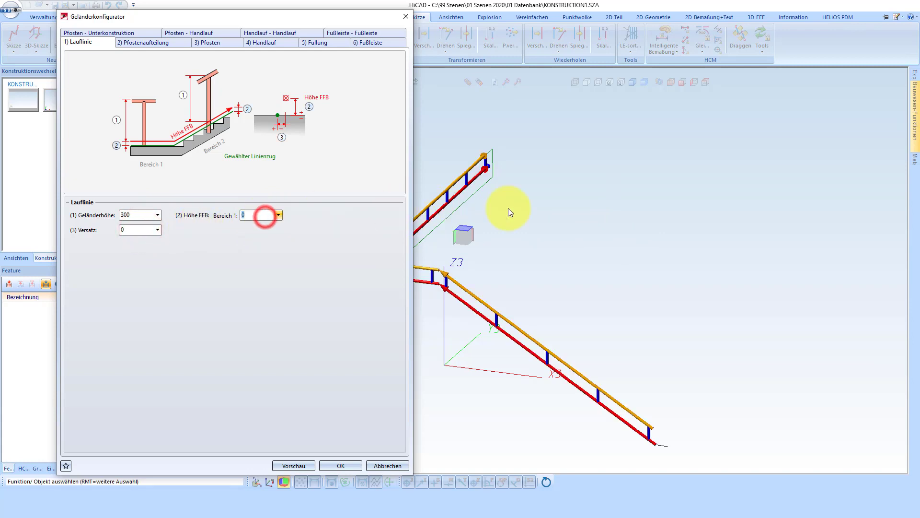
{"action": "middle_click_drag", "start_coordinate": [508, 208], "coordinate": [672, 160]}
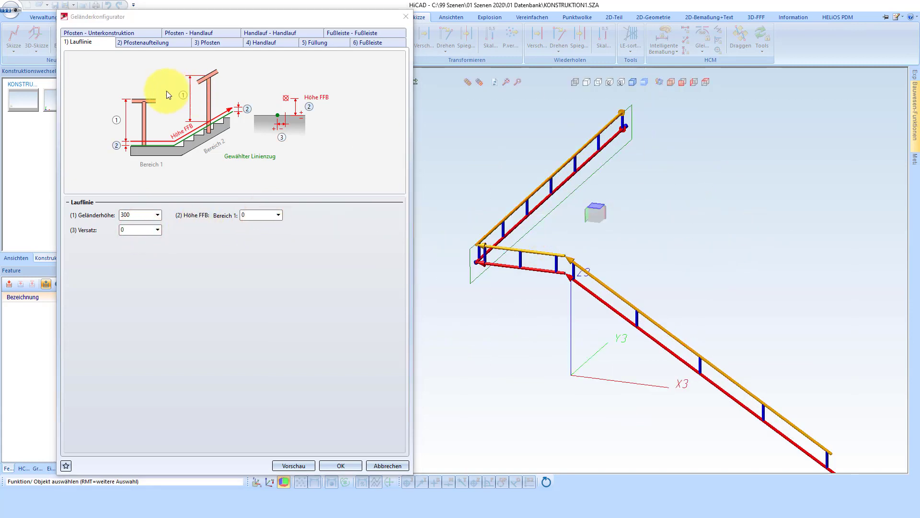
Step: Review the Pfosten, Handlauf and Füllung settings, then create the railing
{"action": "left_click", "coordinate": [127, 36]}
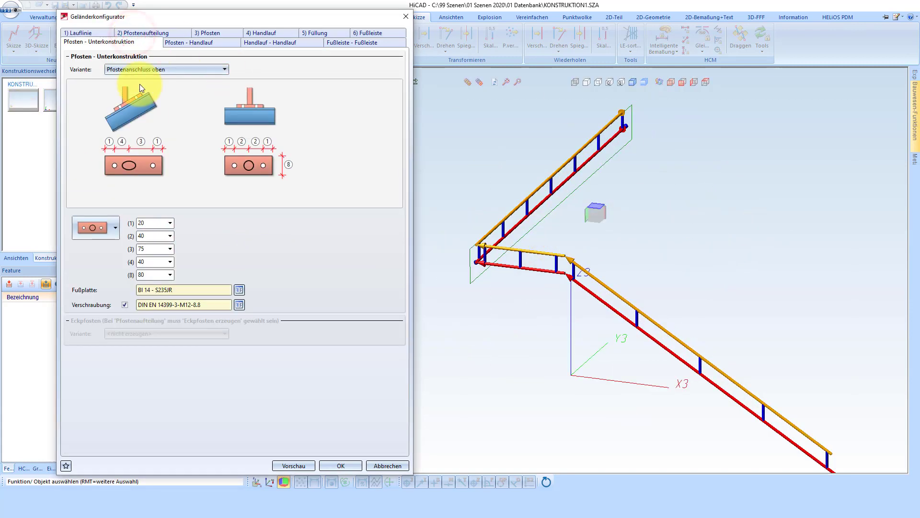
{"action": "left_click", "coordinate": [289, 48]}
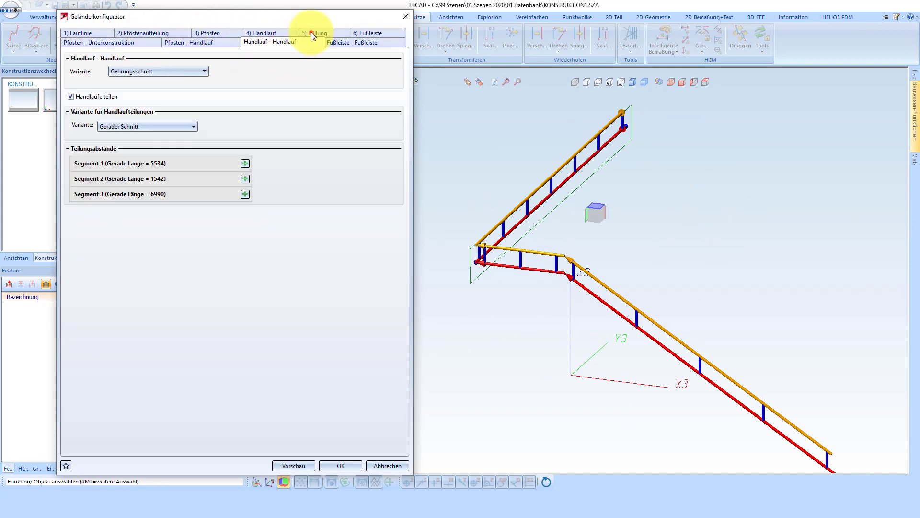
{"action": "left_click", "coordinate": [312, 33]}
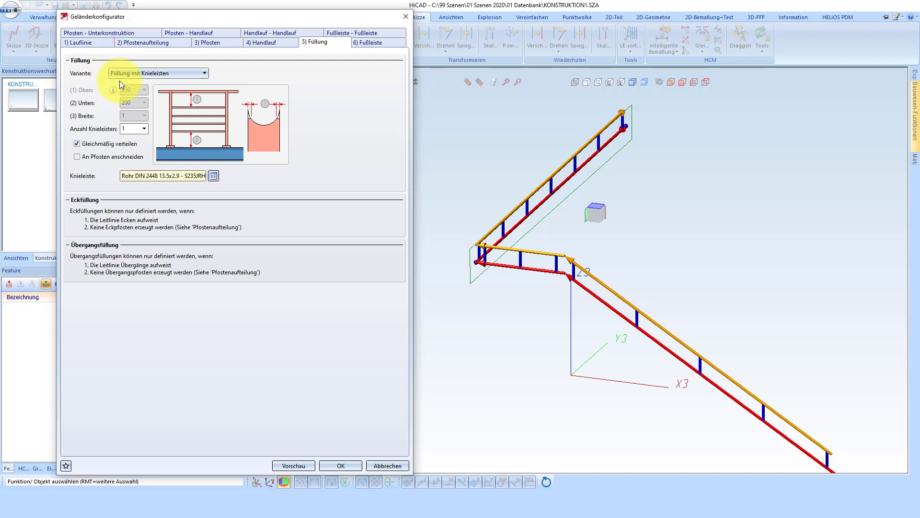
{"action": "left_click", "coordinate": [100, 42]}
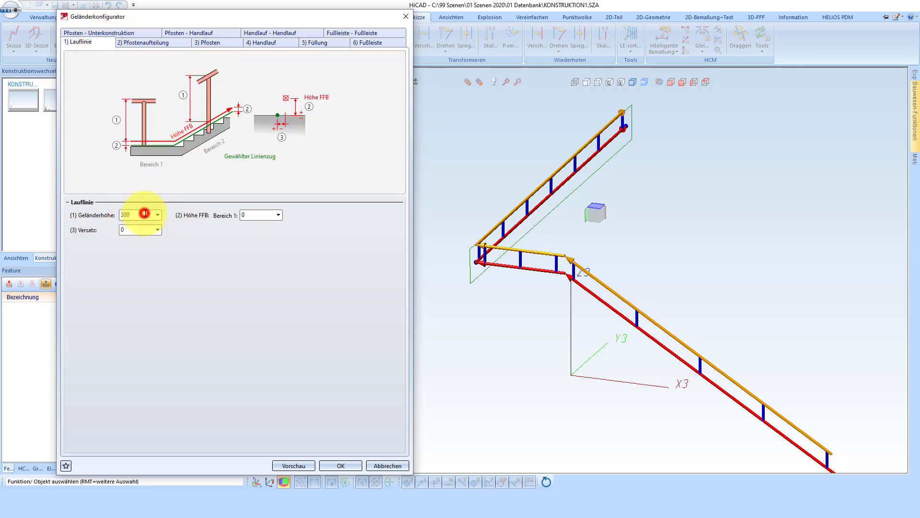
{"action": "scroll", "coordinate": [604, 226], "scroll_direction": "down", "scroll_amount": 2}
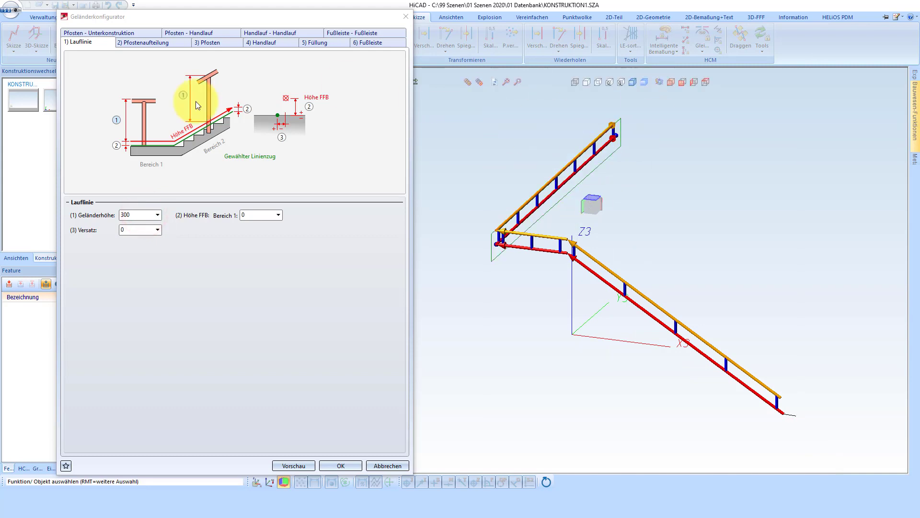
{"action": "left_click", "coordinate": [344, 465]}
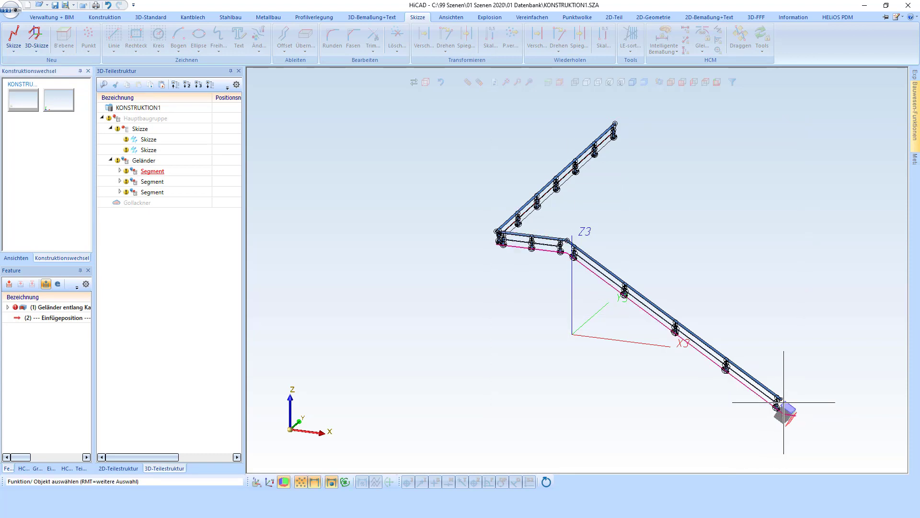
Step: Switch to Ansicht 1 to show the railing within the point-cloud building
{"action": "scroll", "coordinate": [582, 242], "scroll_direction": "down", "scroll_amount": 2}
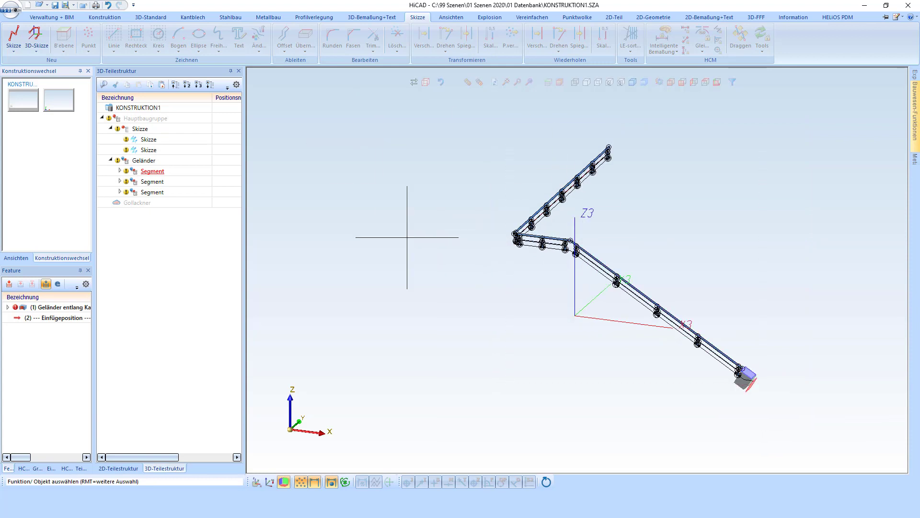
{"action": "left_click", "coordinate": [16, 257]}
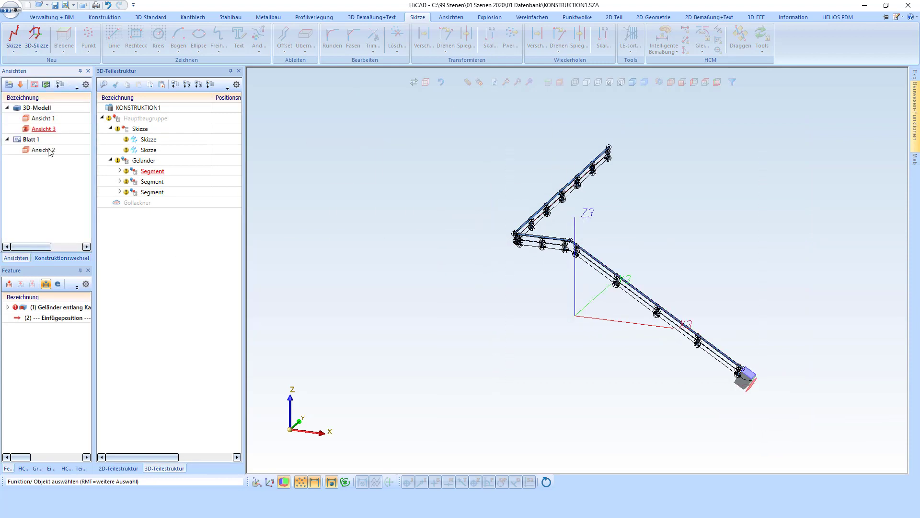
{"action": "left_click", "coordinate": [44, 120]}
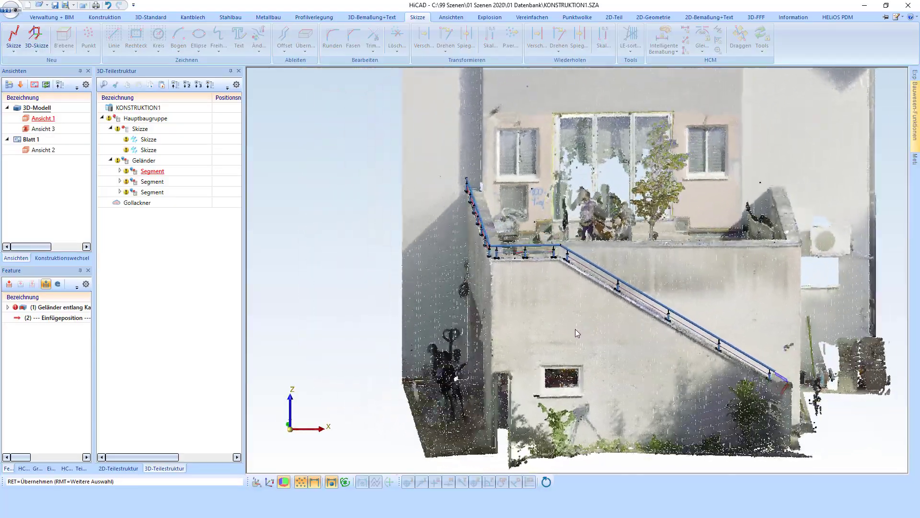
{"action": "middle_click_drag", "start_coordinate": [578, 332], "coordinate": [512, 341]}
{"action": "scroll", "coordinate": [586, 224], "scroll_direction": "up", "scroll_amount": 2}
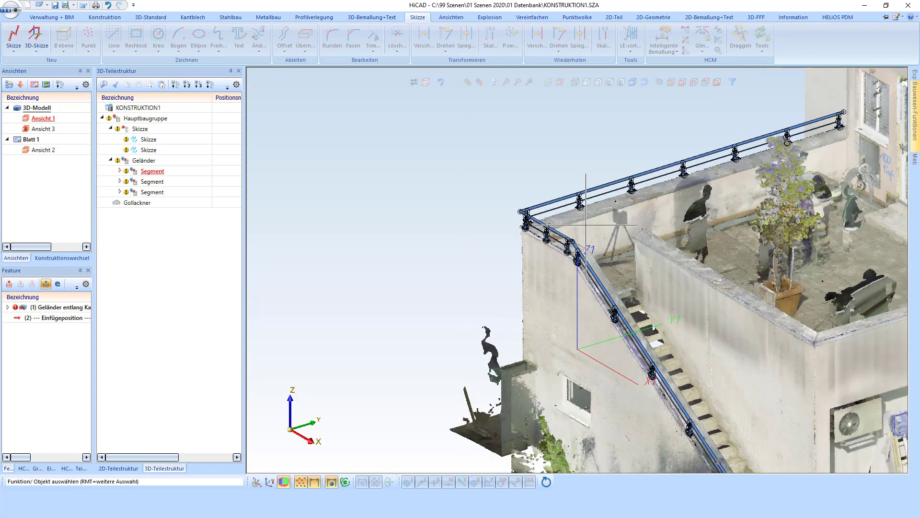
{"action": "scroll", "coordinate": [586, 225], "scroll_direction": "up", "scroll_amount": 2}
{"action": "scroll", "coordinate": [551, 230], "scroll_direction": "up", "scroll_amount": 2}
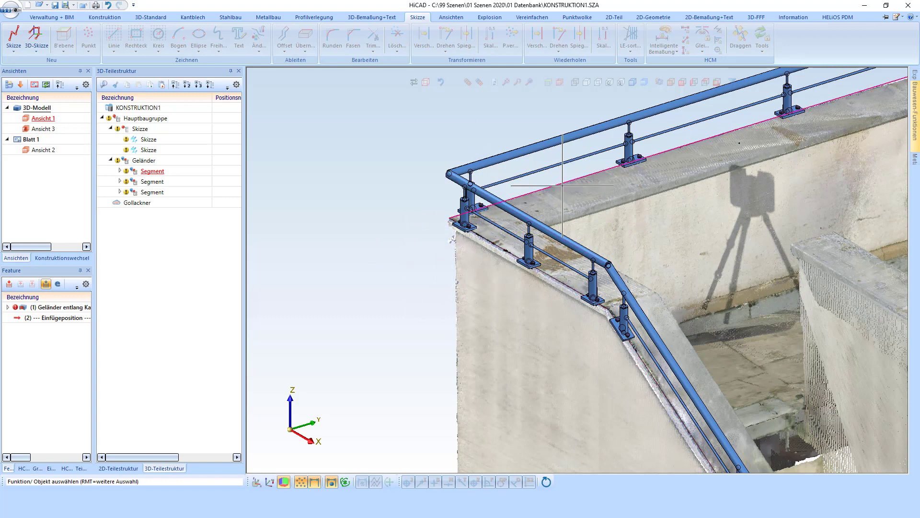
Step: Orbit and zoom to inspect the railing along the stair and terrace parapet
{"action": "scroll", "coordinate": [547, 194], "scroll_direction": "down", "scroll_amount": 1}
{"action": "scroll", "coordinate": [523, 187], "scroll_direction": "down", "scroll_amount": 1}
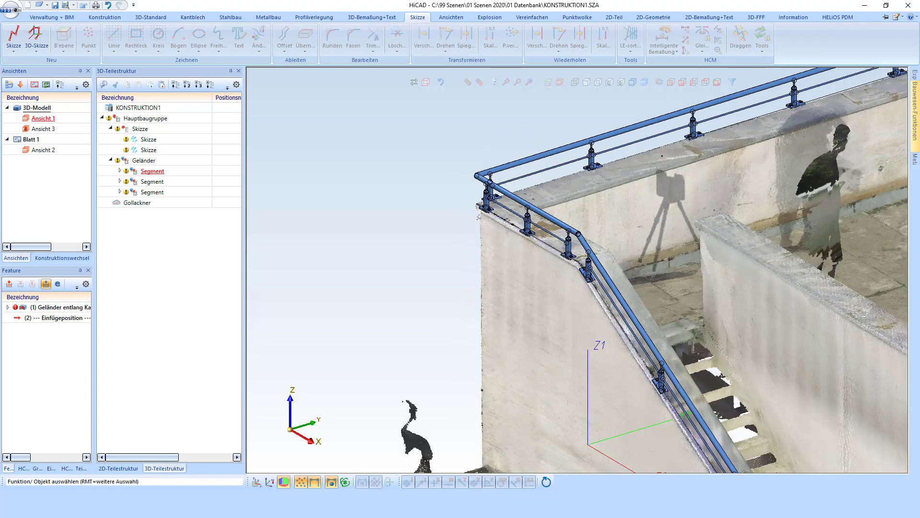
{"action": "scroll", "coordinate": [503, 183], "scroll_direction": "down", "scroll_amount": 1}
{"action": "scroll", "coordinate": [500, 182], "scroll_direction": "down", "scroll_amount": 1}
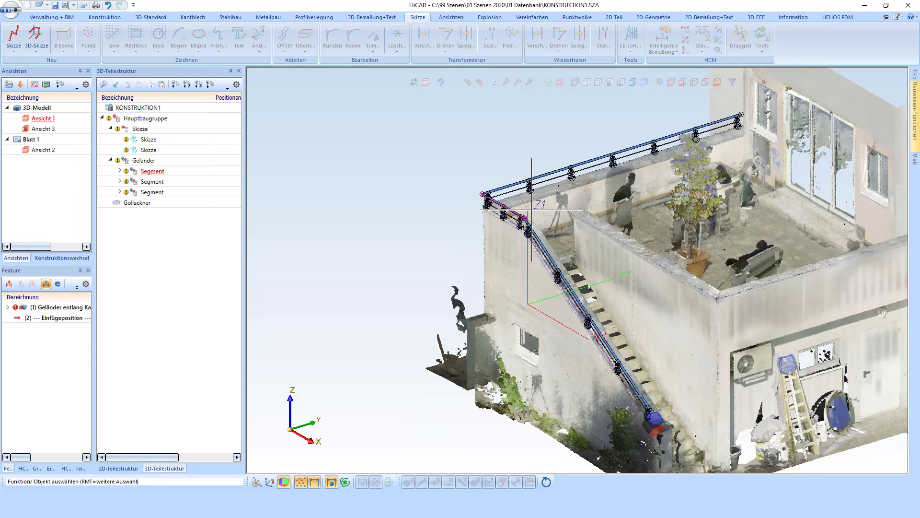
{"action": "mouse_move", "coordinate": [531, 209]}
{"action": "middle_mouse_down"}
{"action": "mouse_move", "coordinate": [613, 214]}
{"action": "mouse_move", "coordinate": [629, 202]}
{"action": "mouse_move", "coordinate": [719, 216]}
{"action": "middle_mouse_up"}
{"action": "scroll", "coordinate": [757, 219], "scroll_direction": "down", "scroll_amount": 1}
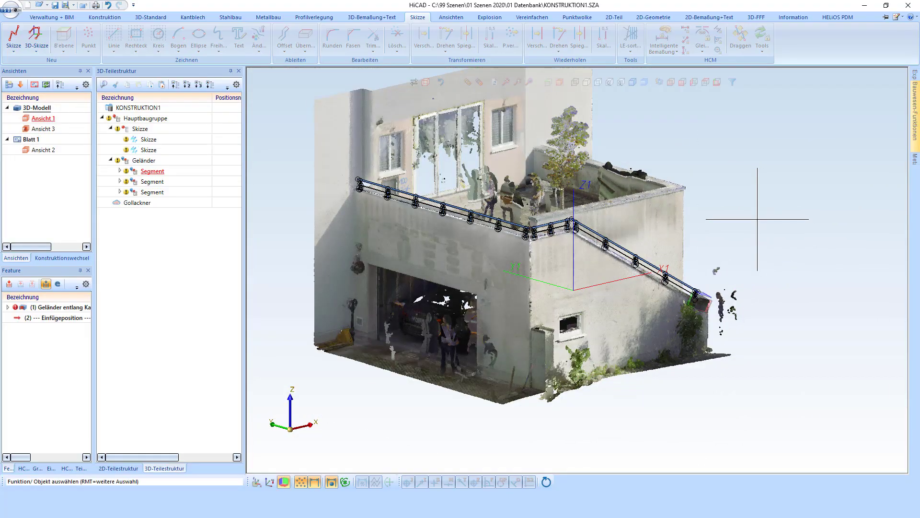